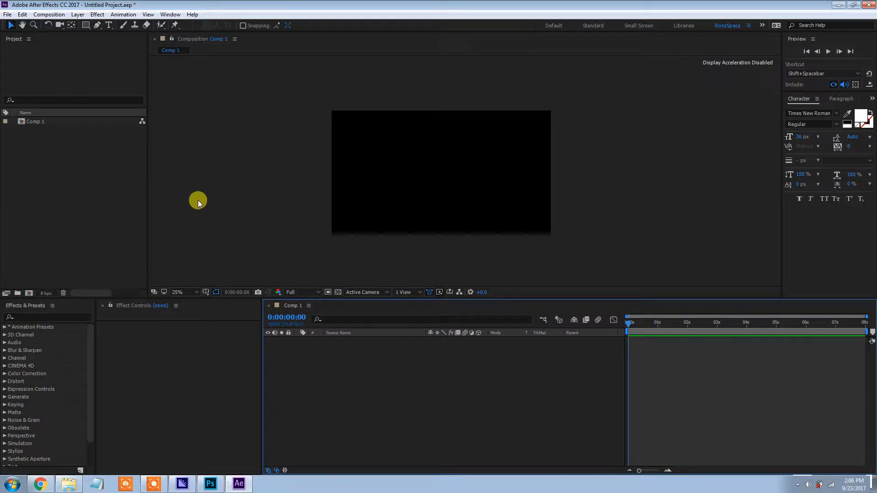
scroll(199, 200, up, 2)
drag(198, 200, 216, 177)
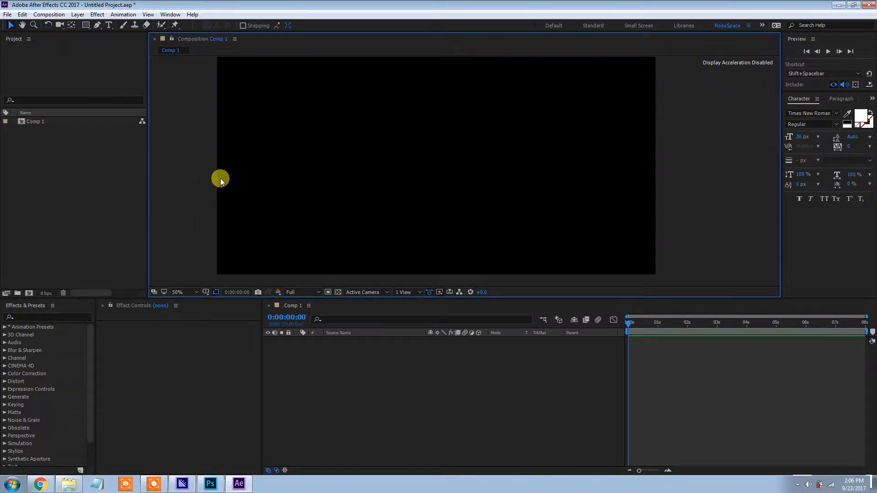
scroll(221, 181, down, 1)
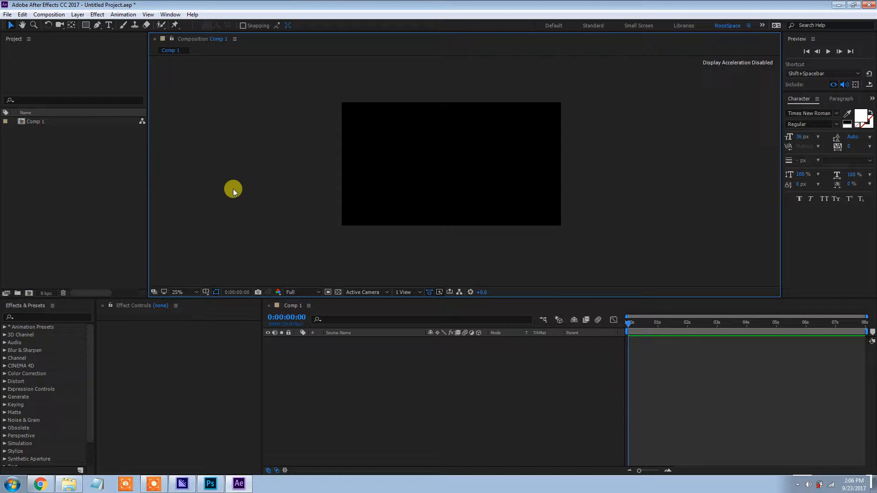
scroll(233, 188, up, 2)
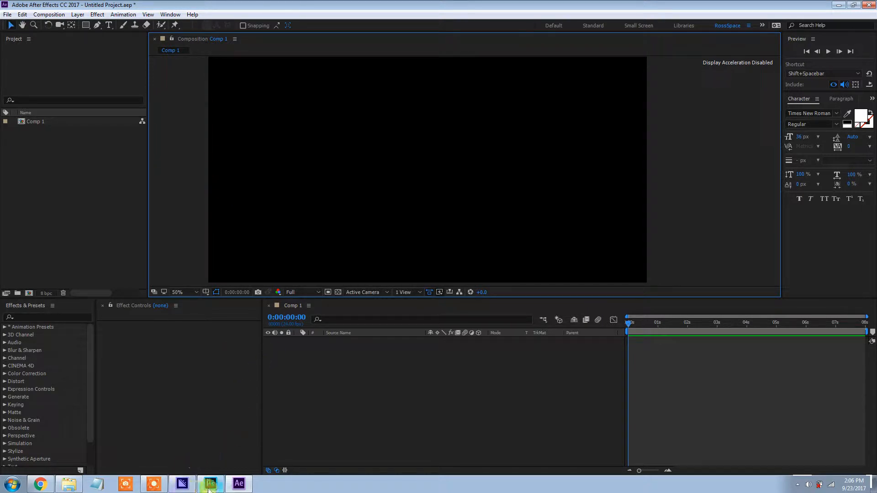
drag(357, 153, 354, 155)
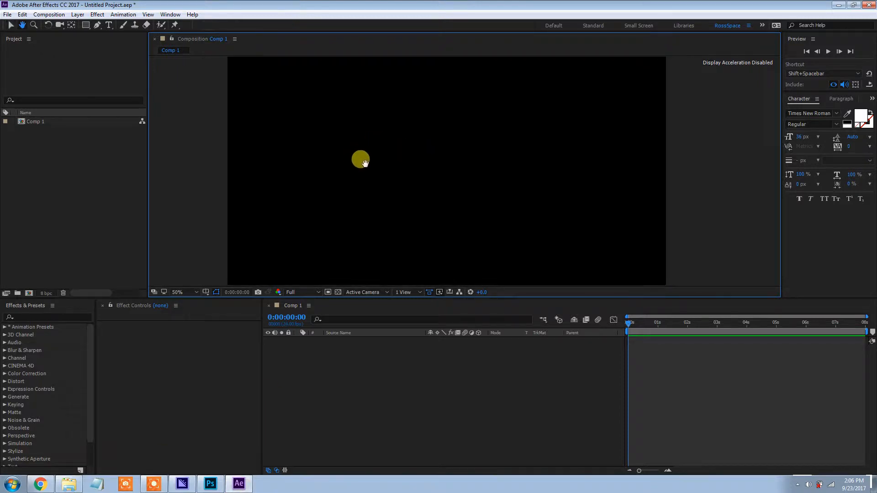
scroll(359, 177, down, 1)
drag(361, 189, 344, 186)
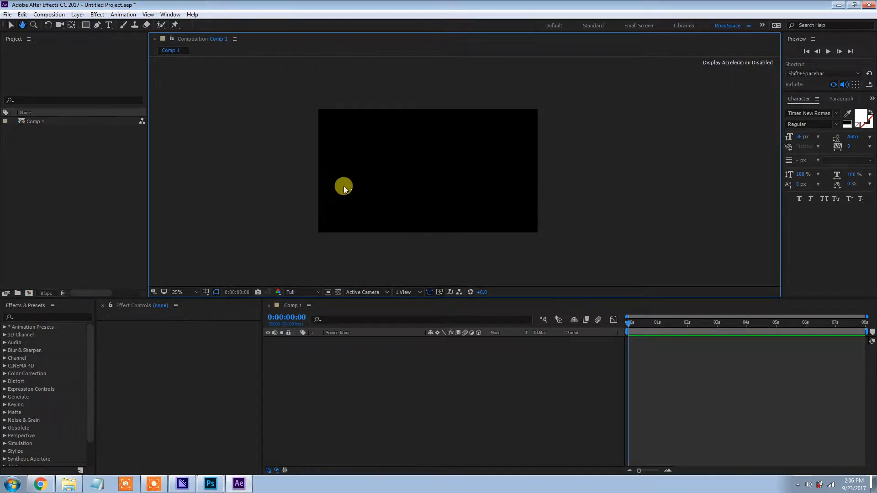
Switch to Photoshop and compare the three separate arm-part layers with the complete arm on Layer 0
click(209, 485)
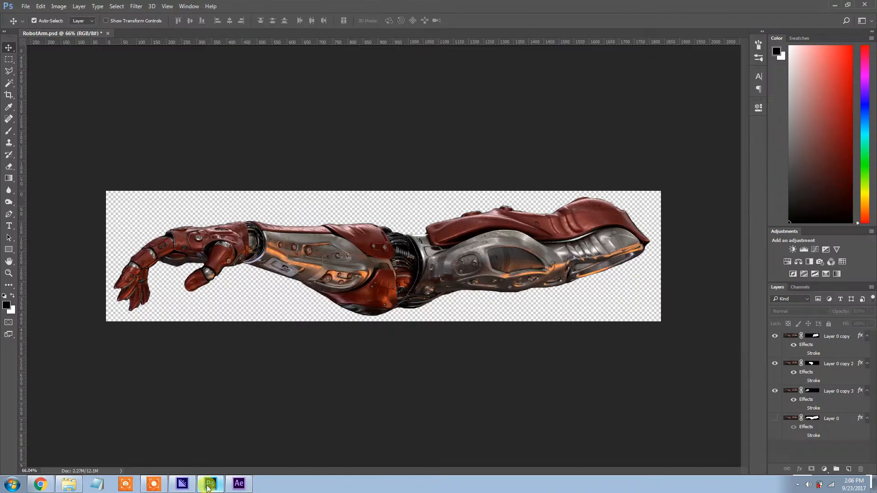
click(775, 391)
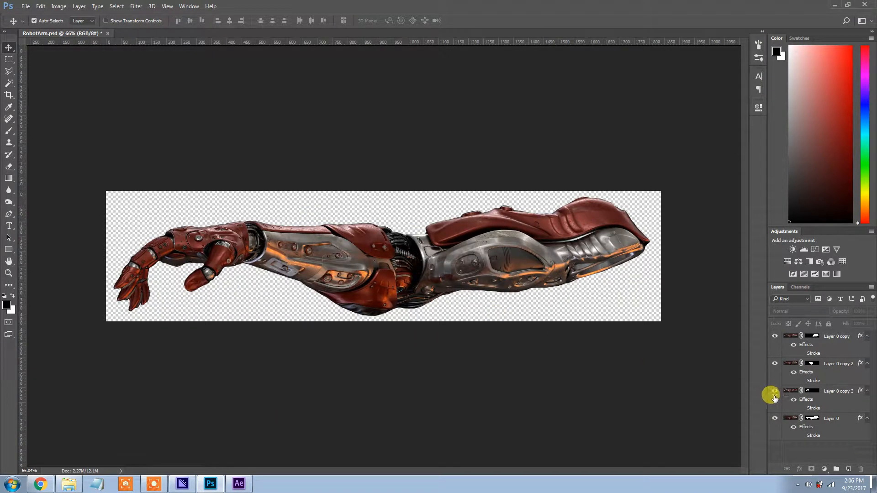
click(774, 364)
click(774, 337)
click(775, 418)
click(775, 419)
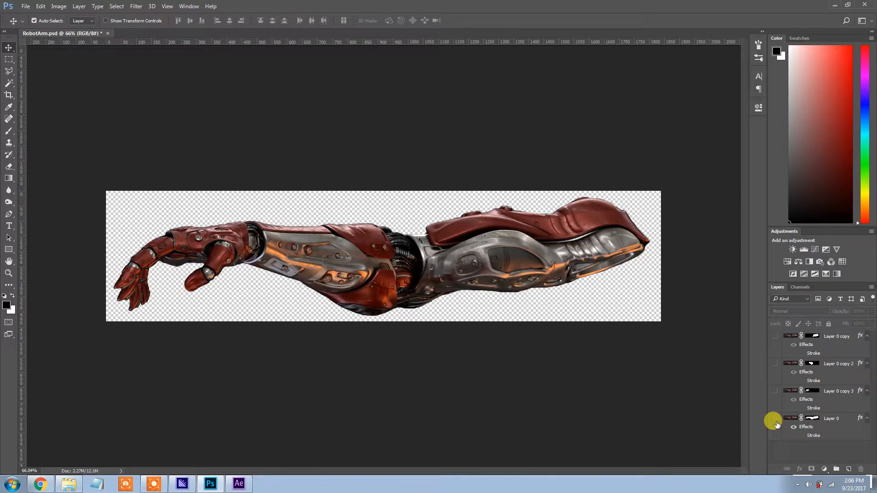
click(775, 420)
View each of the three arm-part layers in isolation, ending with all three shown and Layer 0 hidden
click(775, 392)
click(775, 392)
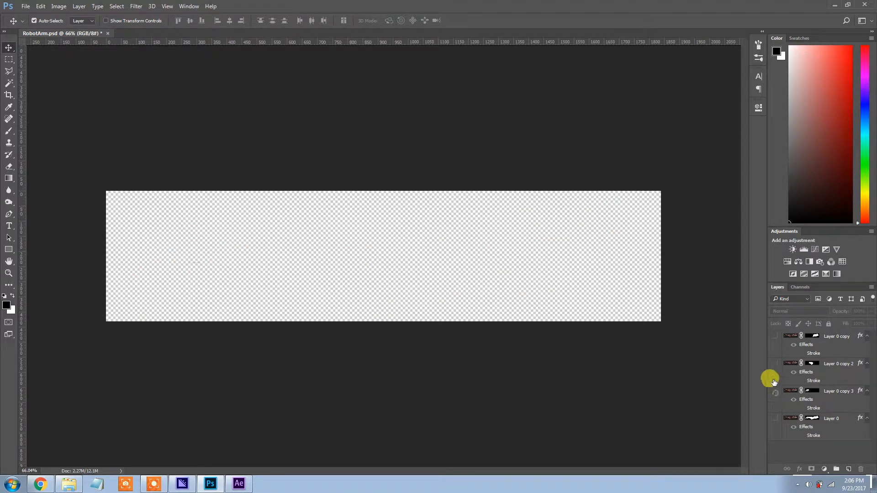
click(773, 364)
click(774, 363)
click(775, 337)
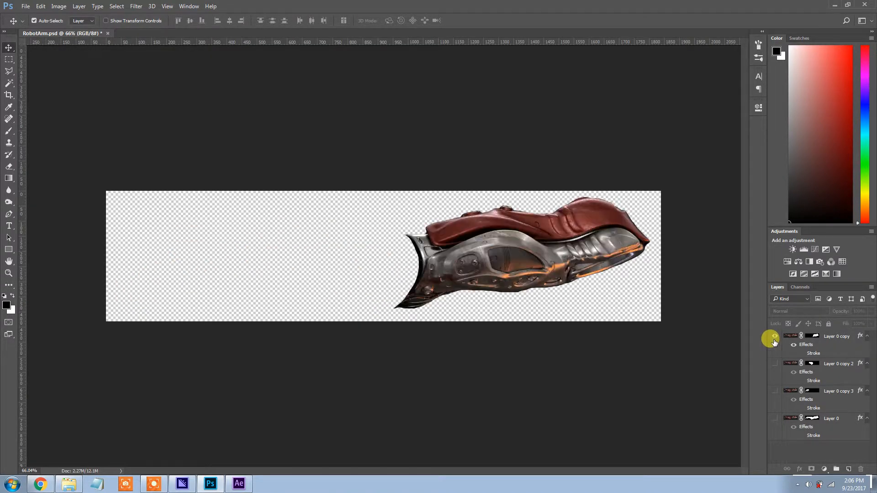
click(775, 337)
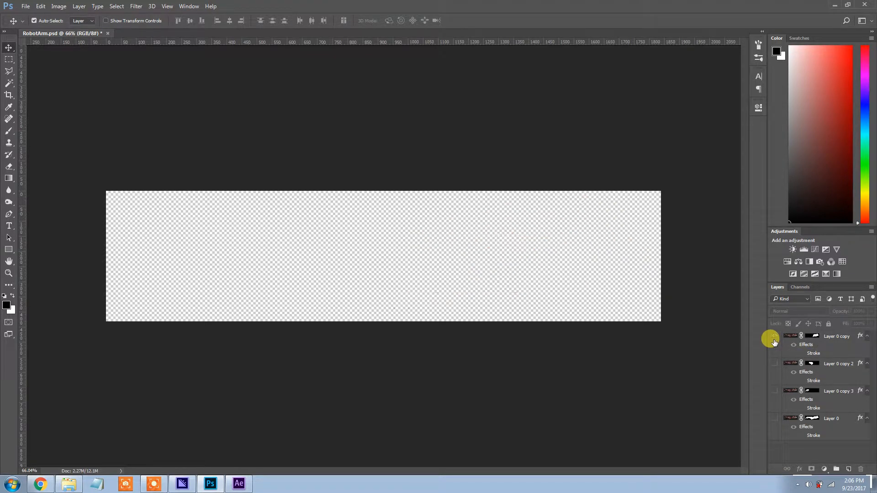
click(773, 364)
click(773, 363)
click(775, 391)
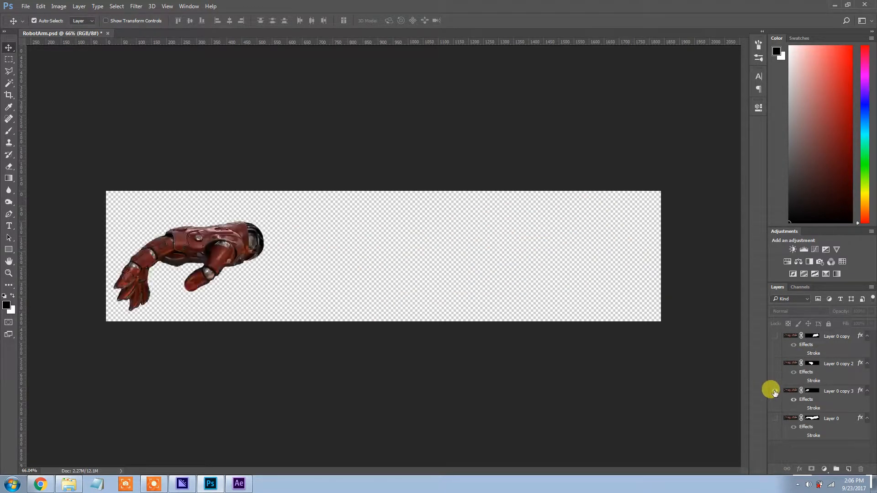
click(775, 364)
click(775, 336)
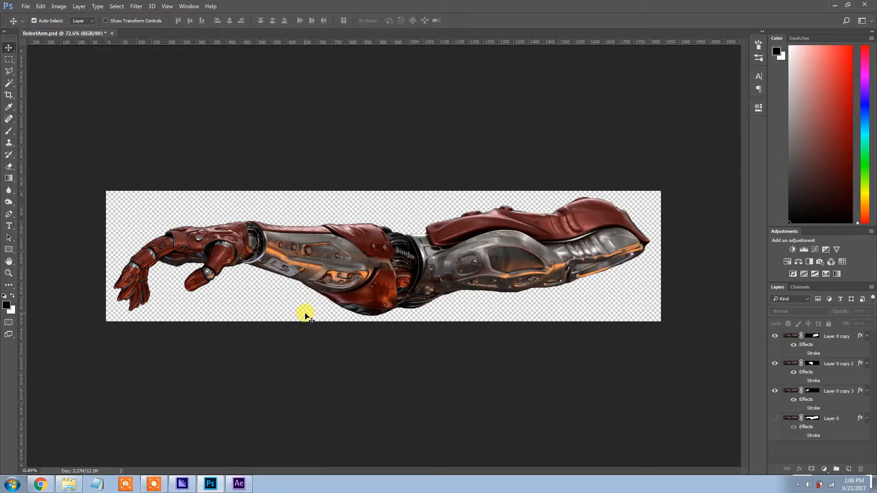
Examine the assembled robot arm closely, from the wrist and elbow joints to the shoulder end
scroll(305, 315, up, 4)
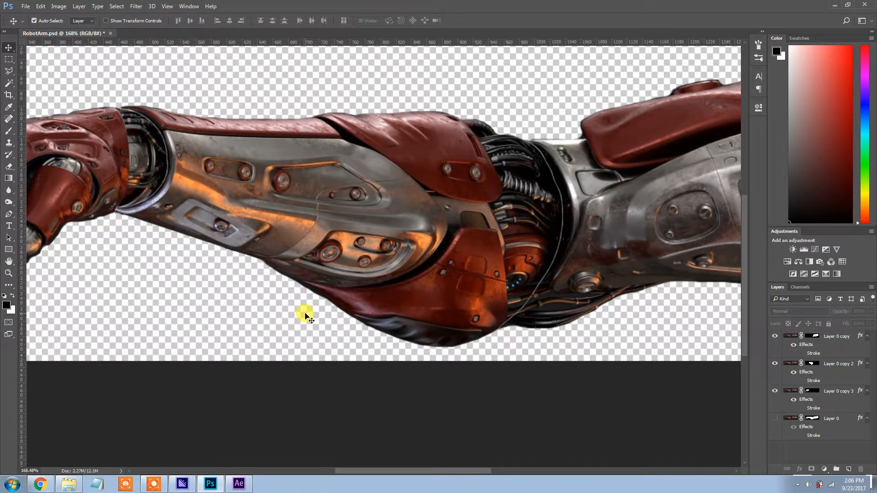
scroll(305, 315, down, 4)
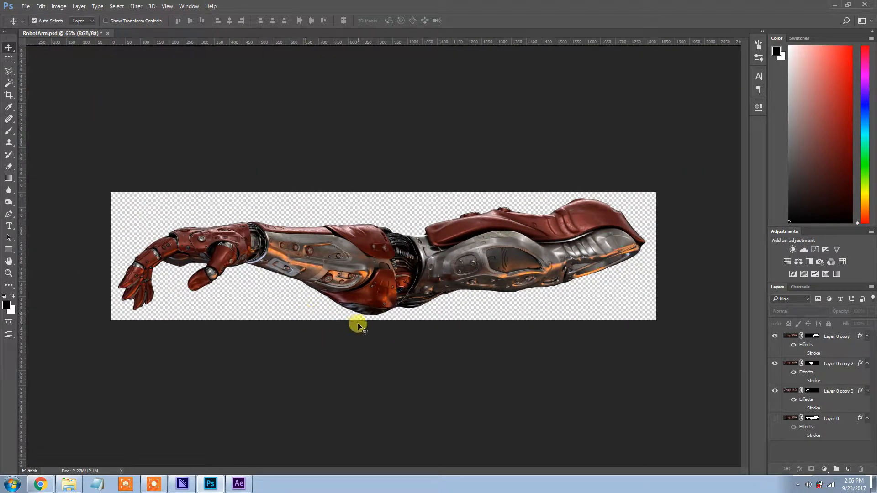
scroll(350, 327, up, 4)
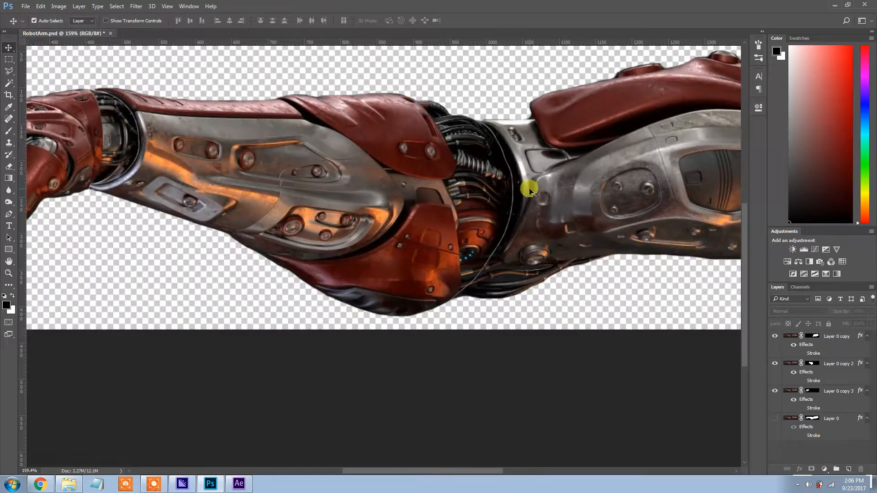
drag(660, 212, 383, 271)
drag(566, 251, 390, 264)
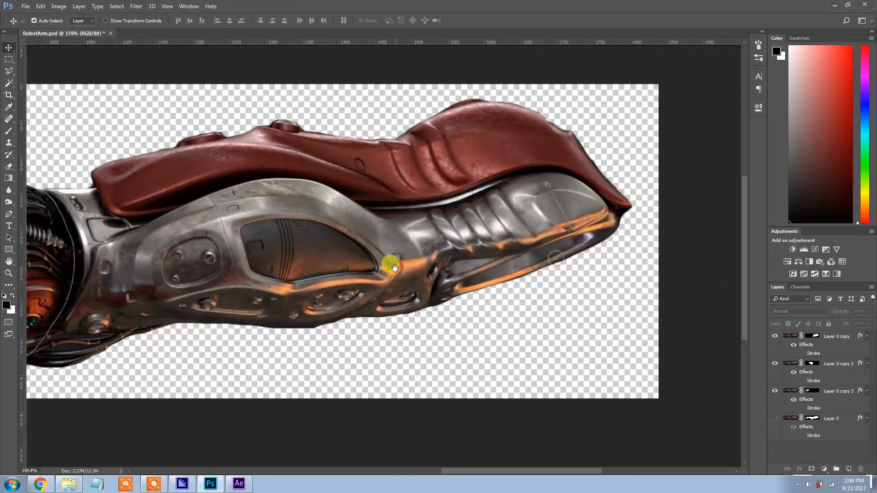
scroll(334, 269, up, 5)
scroll(334, 272, down, 4)
scroll(334, 270, up, 4)
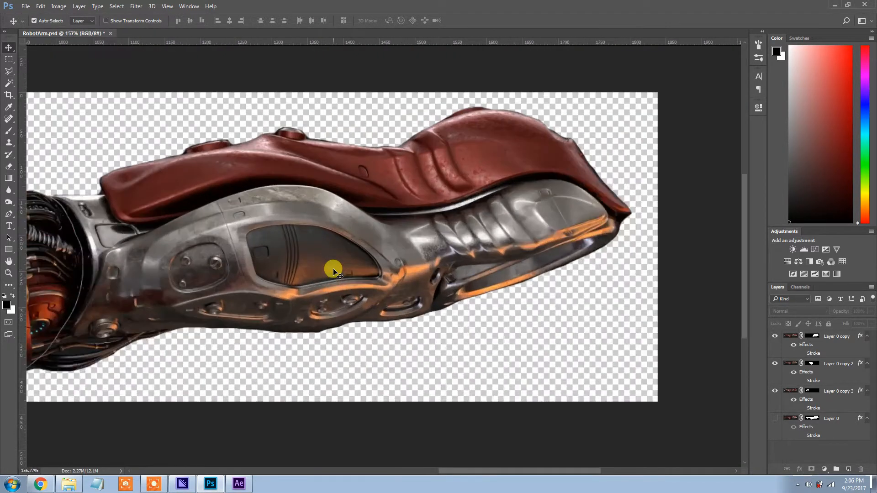
drag(257, 271, 564, 251)
drag(274, 281, 473, 276)
scroll(474, 275, down, 5)
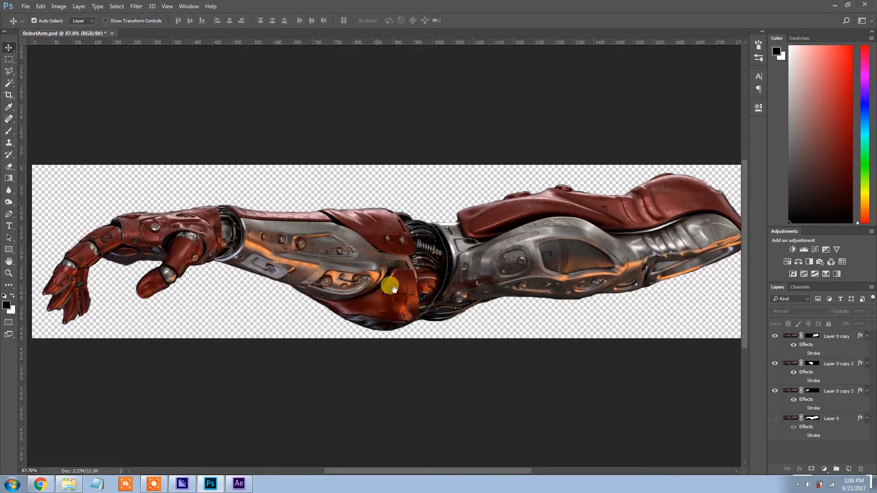
scroll(503, 275, down, 2)
drag(545, 287, 434, 280)
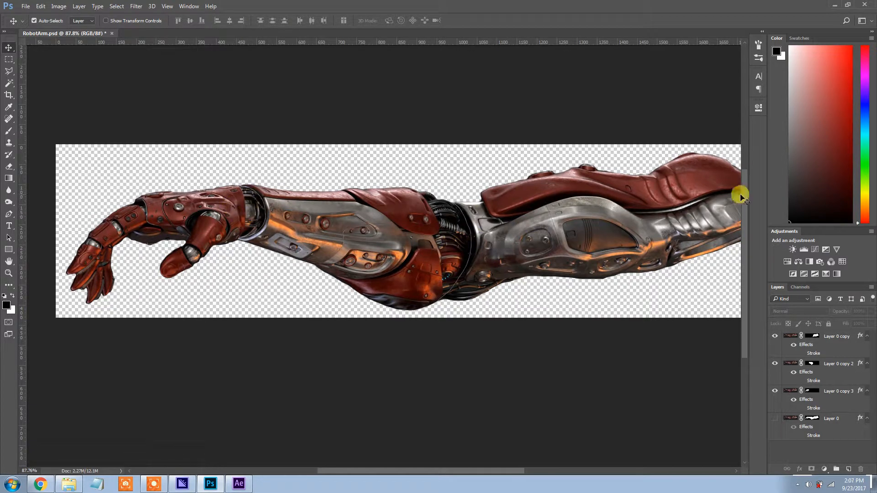
scroll(452, 233, down, 2)
scroll(473, 276, up, 1)
scroll(473, 276, down, 1)
scroll(470, 274, up, 1)
scroll(457, 272, down, 1)
scroll(452, 270, down, 1)
scroll(363, 274, up, 2)
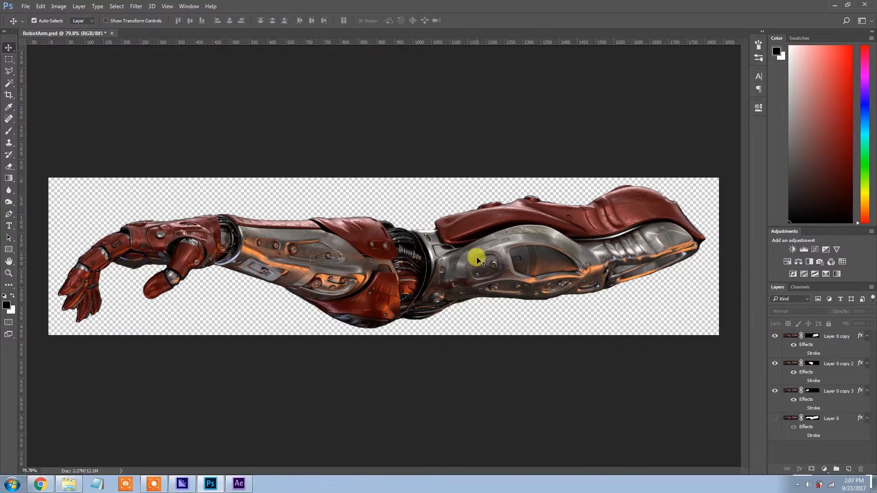
Hide the three arm-part layers, show them again one at a time, and save RobotArm.psd
drag(774, 337, 776, 394)
click(775, 392)
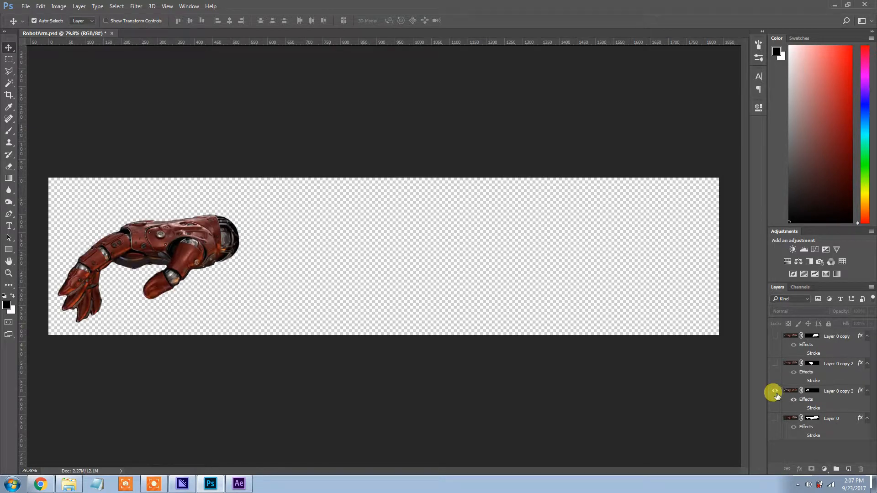
click(774, 363)
click(775, 336)
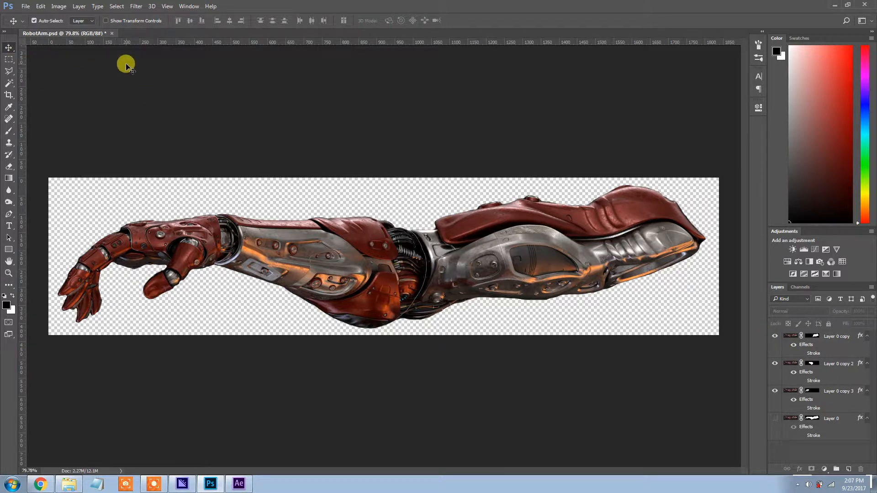
click(18, 5)
click(37, 102)
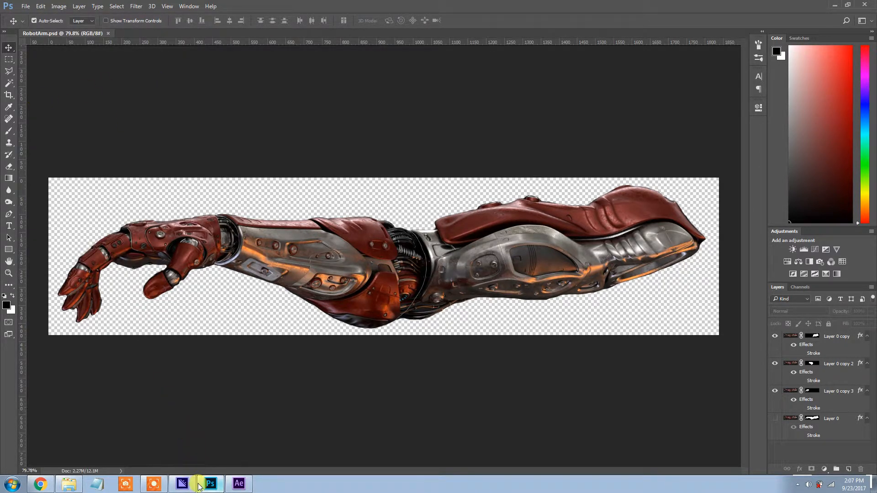
click(238, 485)
double_click(67, 155)
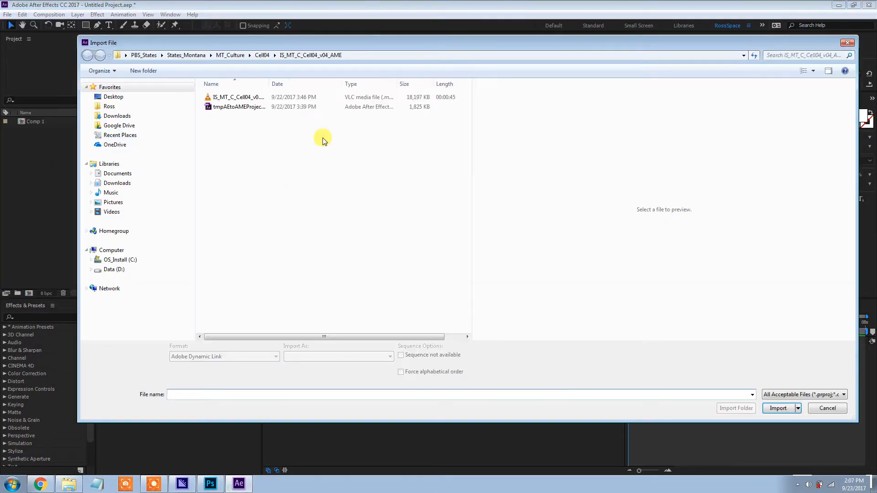
click(116, 98)
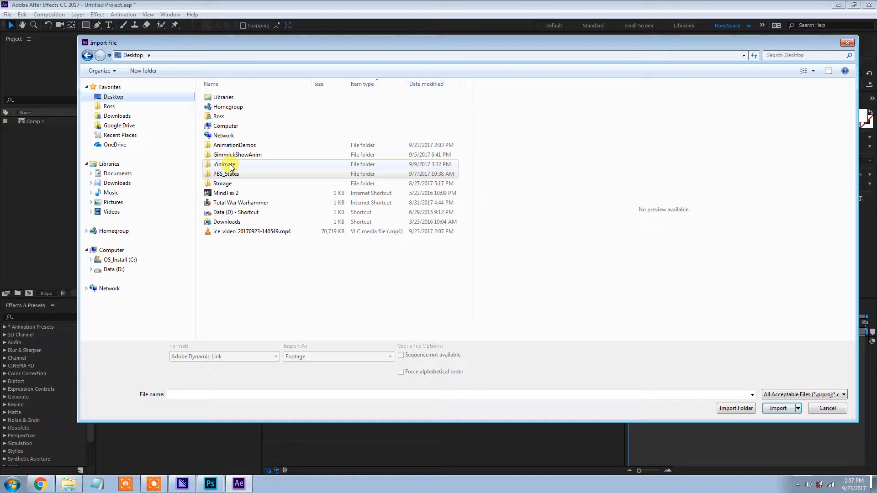
double_click(235, 145)
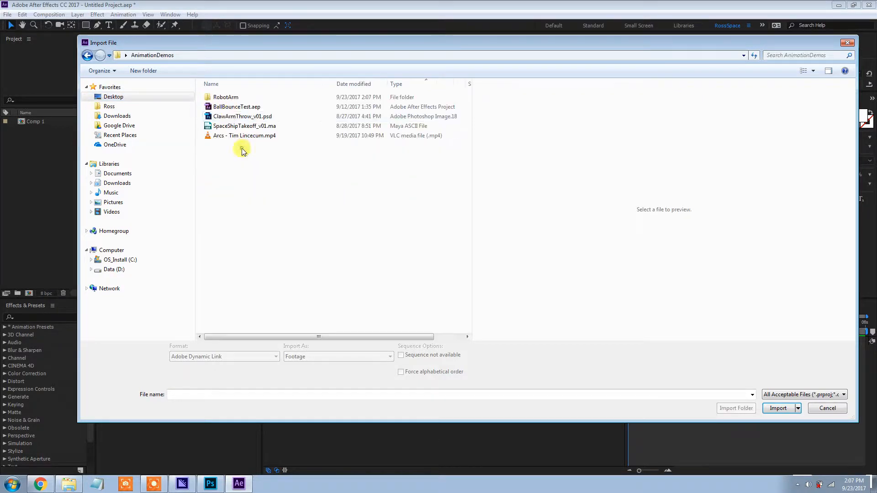
double_click(227, 98)
click(227, 99)
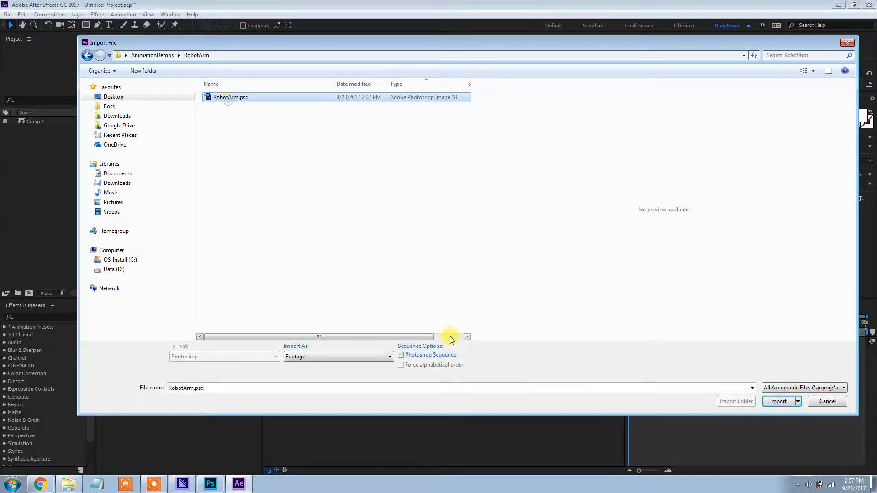
click(779, 401)
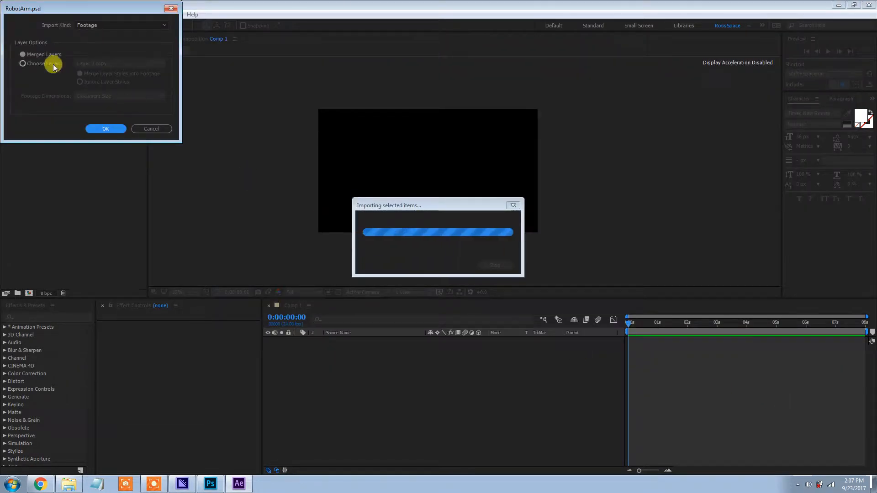
drag(57, 6, 283, 56)
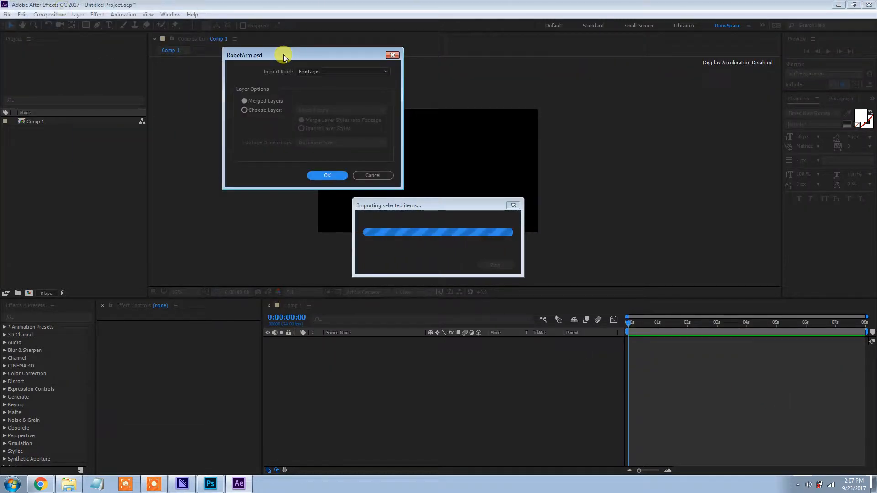
click(255, 110)
click(321, 111)
click(327, 110)
click(331, 111)
click(325, 98)
click(369, 173)
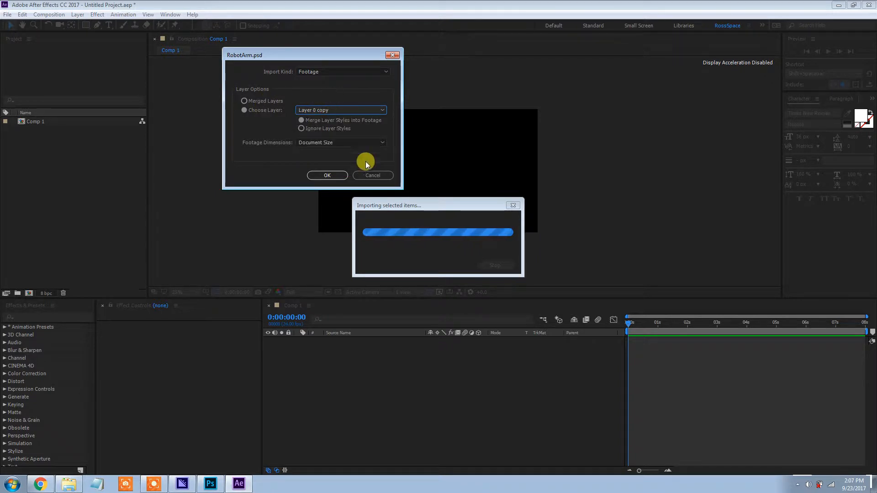
Switch to Photoshop, rename Layer 0 copy, copy 2 and copy 3 as Hand, ForeArm and UpperArm, and return to After Effects
click(240, 484)
click(240, 484)
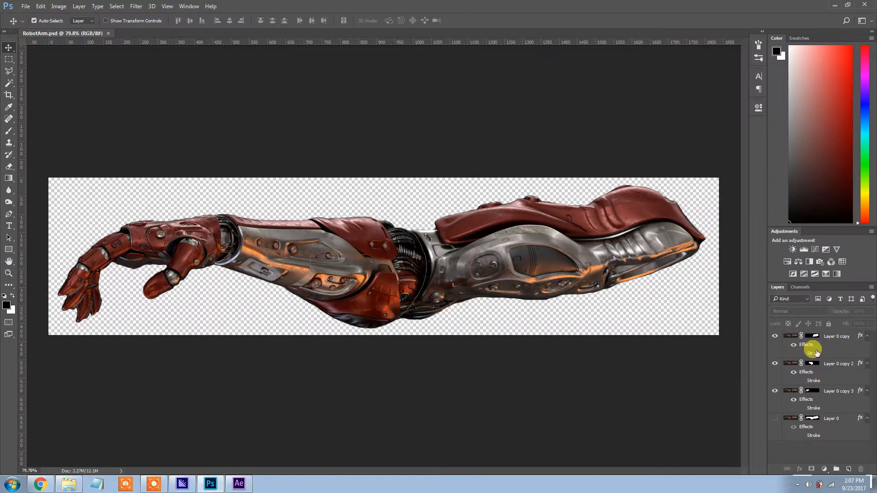
click(833, 342)
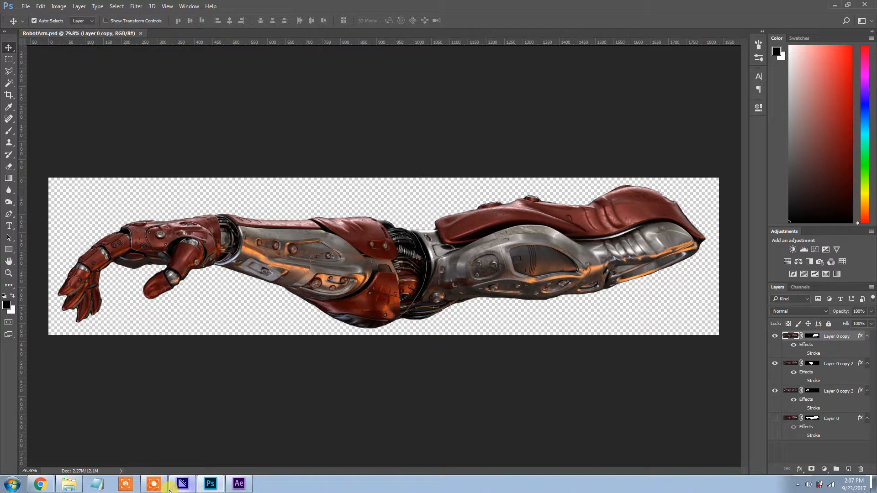
click(574, 470)
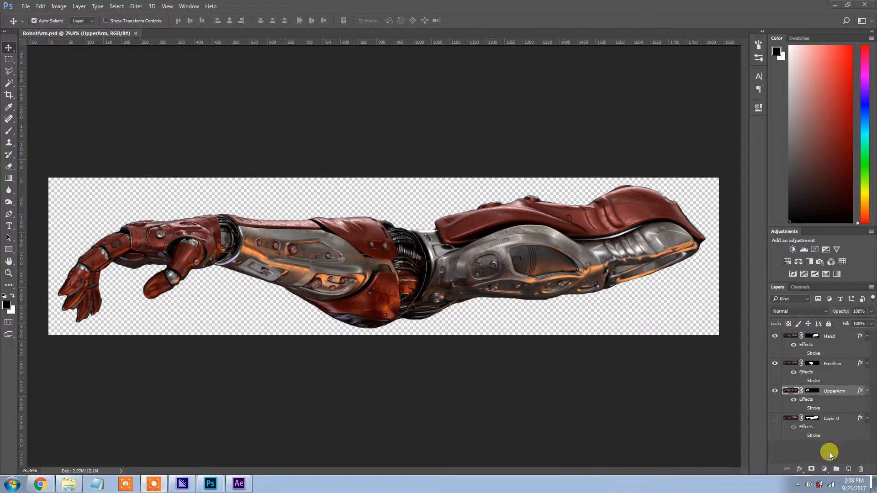
click(238, 483)
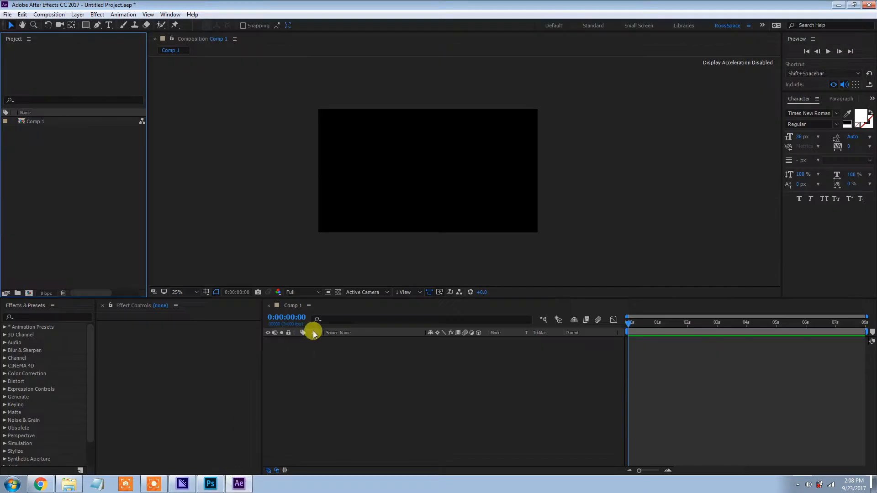
Import only the UpperArm layer of RobotArm.psd as footage at document size
double_click(96, 157)
double_click(228, 96)
click(249, 110)
click(328, 111)
click(323, 142)
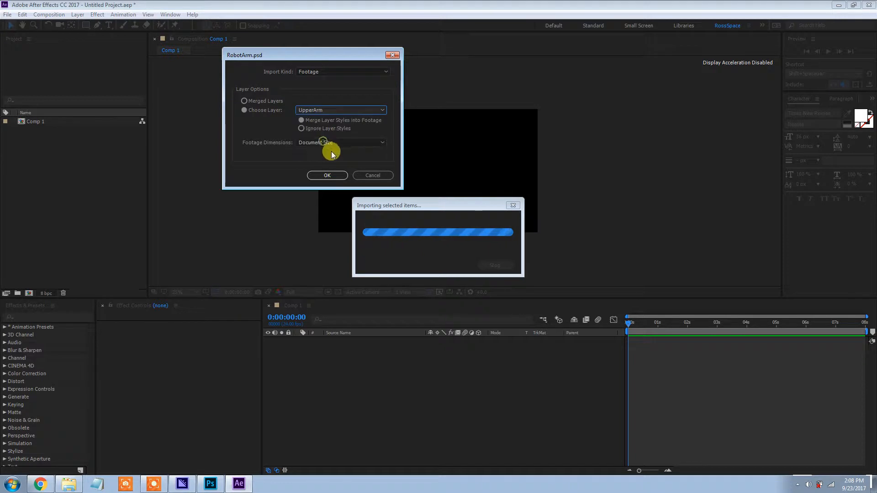
click(315, 175)
Import the Hand layer of RobotArm.psd as a separate footage item
double_click(57, 164)
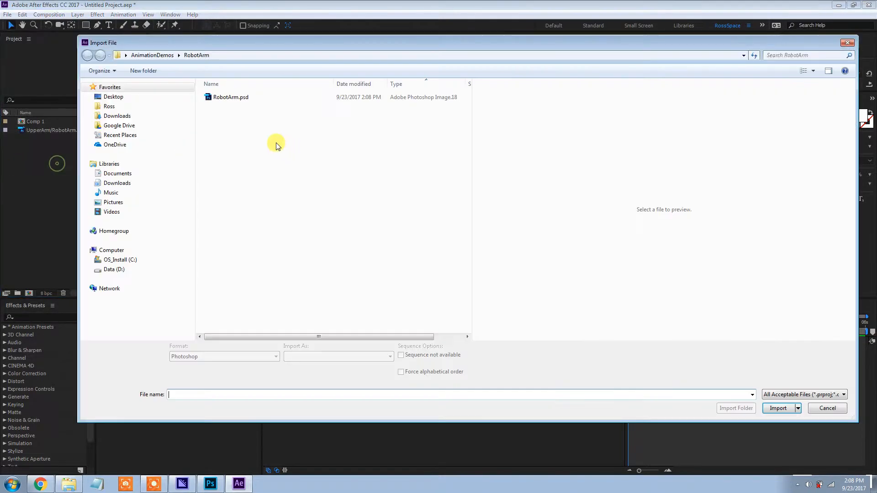
double_click(229, 97)
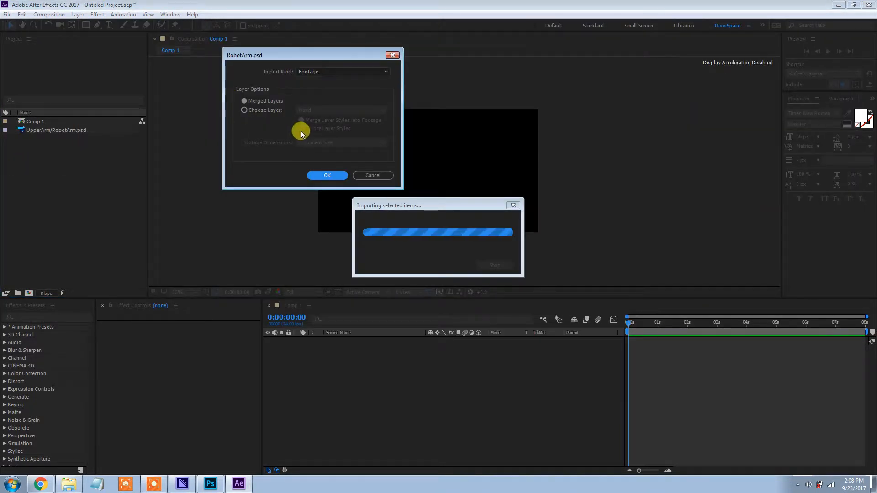
click(254, 111)
click(302, 120)
click(326, 175)
Compare the previews of the imported Hand and UpperArm footage items
click(70, 139)
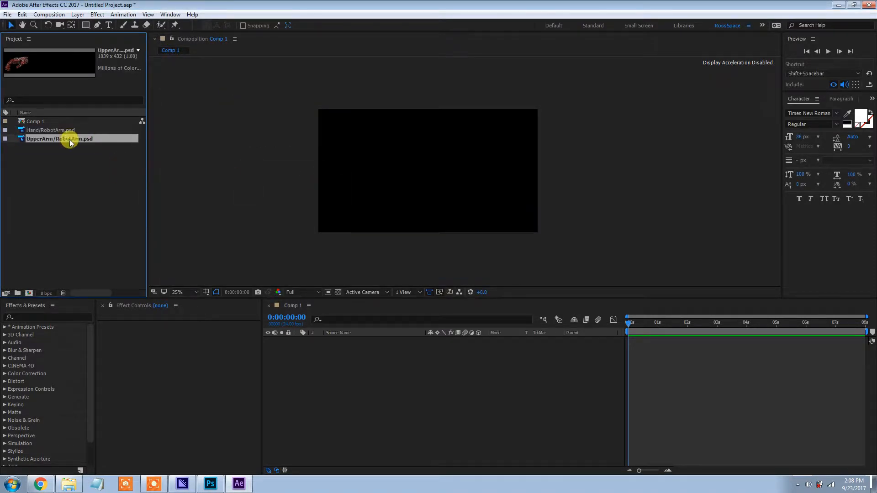
click(71, 130)
click(70, 140)
click(71, 130)
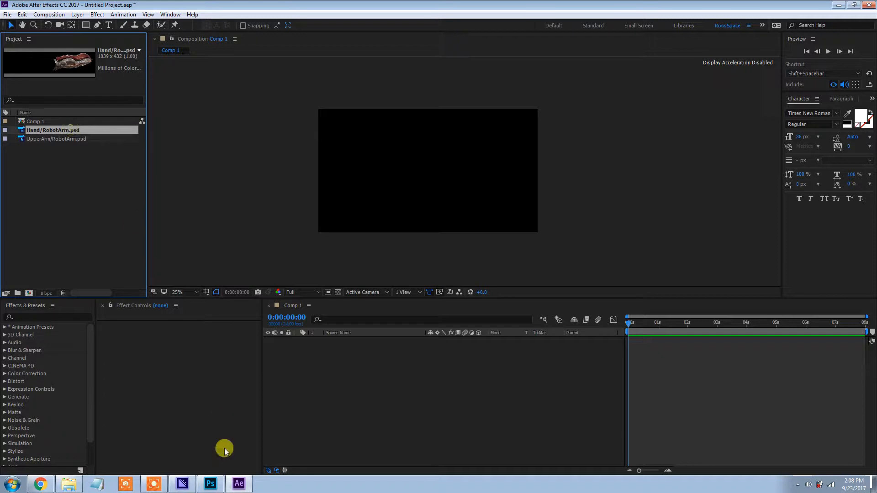
click(80, 183)
click(57, 130)
click(58, 139)
click(58, 131)
click(58, 140)
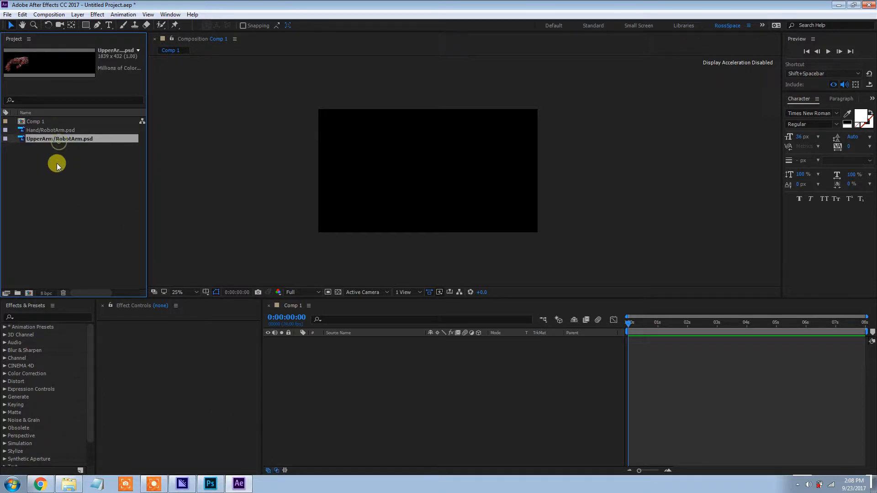
Import the ForeArm layer of RobotArm.psd as a separate footage item
double_click(56, 163)
double_click(214, 97)
click(245, 110)
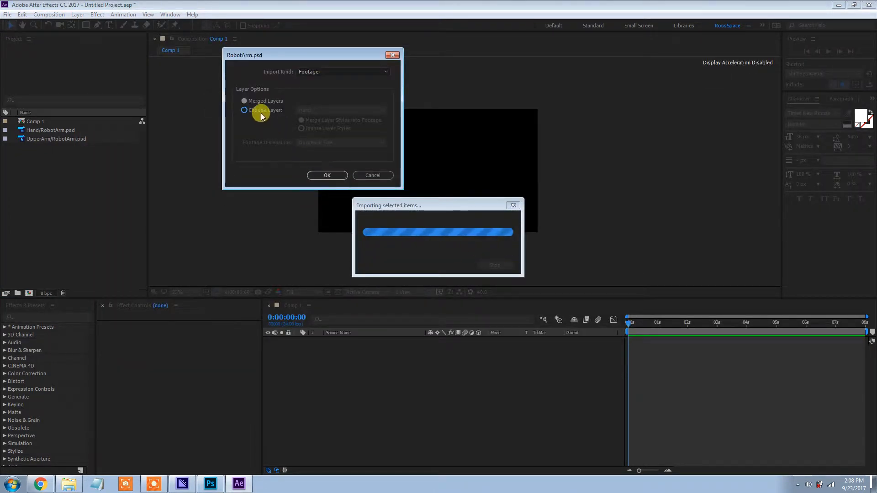
click(303, 110)
click(318, 132)
click(326, 176)
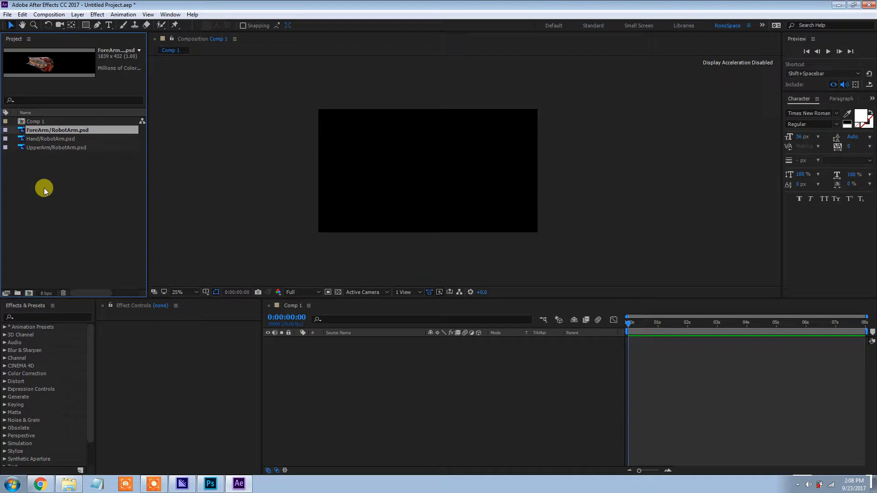
Add the ForeArm, Hand and UpperArm footage items together as layers in Comp 1
click(51, 137)
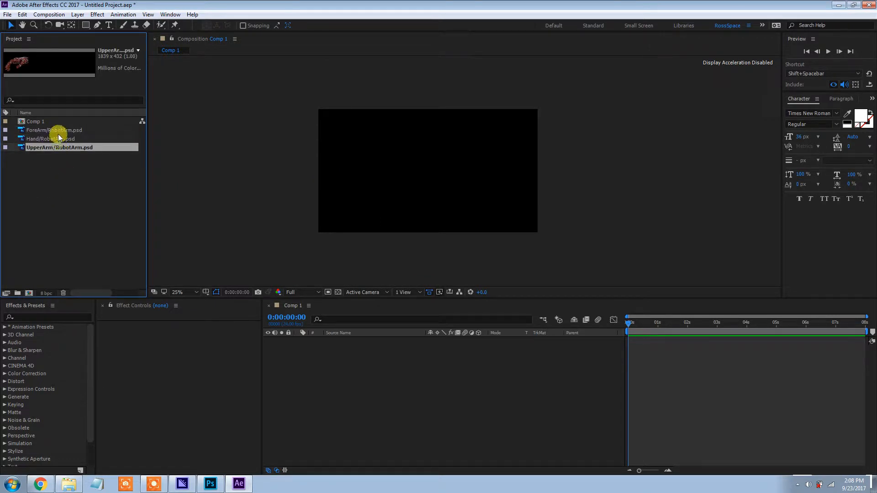
click(58, 131)
shift+click(64, 149)
drag(73, 130, 343, 358)
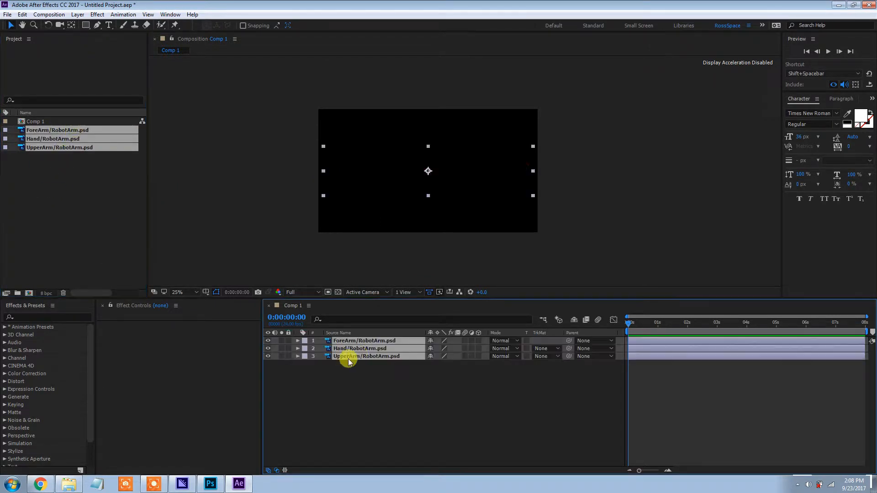
Examine the assembled robot arm in the composition, both close up around the joints and as a whole
scroll(385, 147, up, 1)
drag(571, 176, 499, 133)
scroll(480, 185, up, 2)
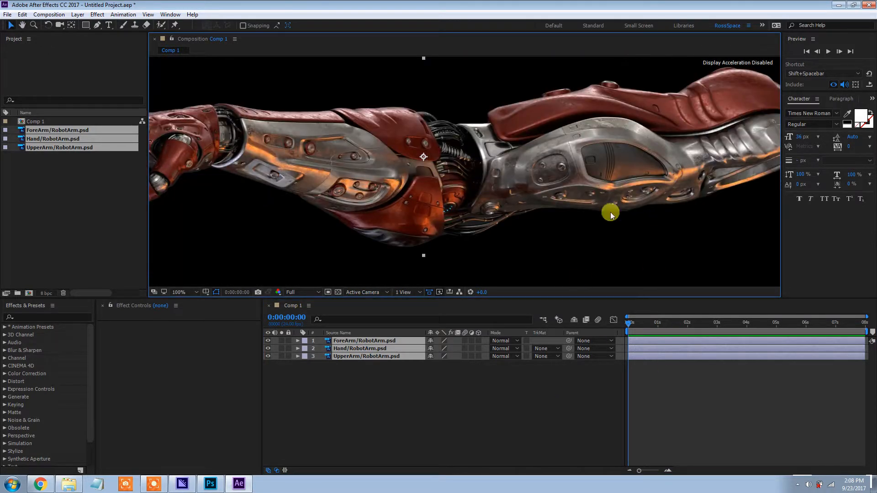
scroll(465, 171, down, 2)
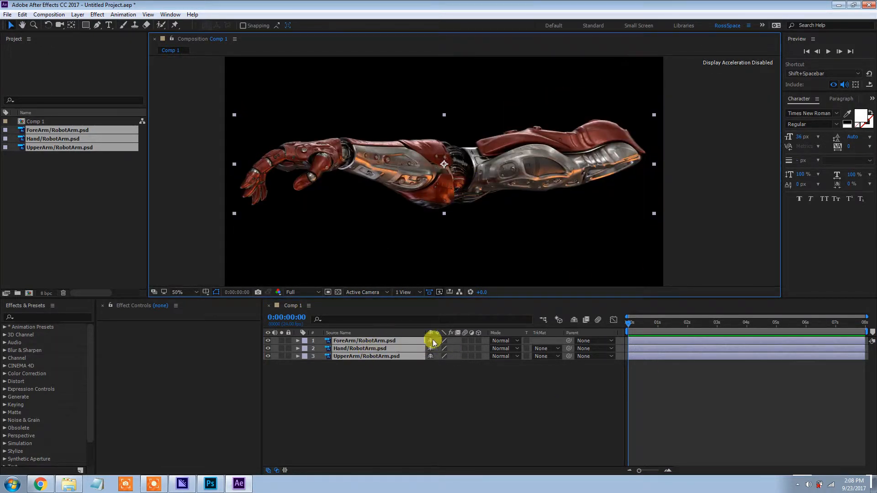
key(space)
drag(432, 185, 509, 175)
scroll(508, 172, up, 2)
drag(595, 171, 402, 219)
scroll(617, 178, down, 1)
drag(527, 182, 552, 172)
drag(543, 229, 532, 252)
Move the ForeArm/RobotArm.psd layer below Hand/RobotArm.psd in the layer stack, after checking which part it shows
click(340, 341)
click(267, 341)
click(267, 342)
drag(354, 343, 350, 354)
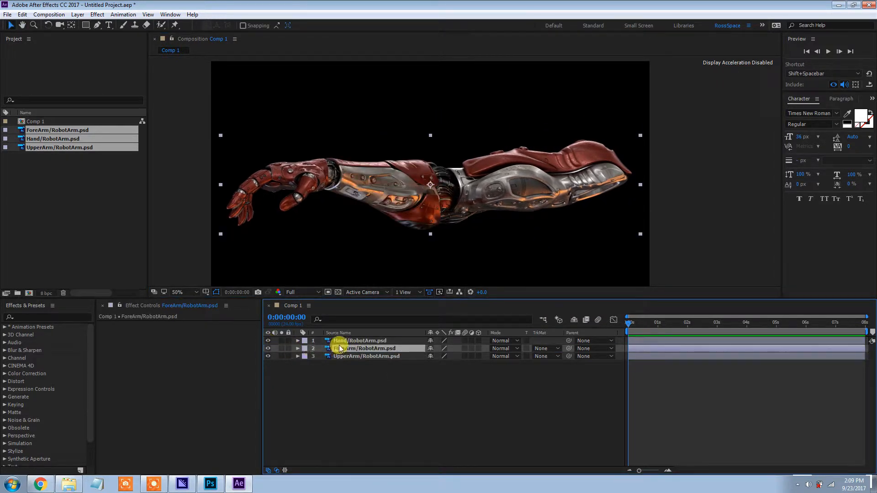
Check which part the Hand/RobotArm.psd layer shows and rename that layer to UpperArm
click(339, 341)
click(267, 342)
click(268, 342)
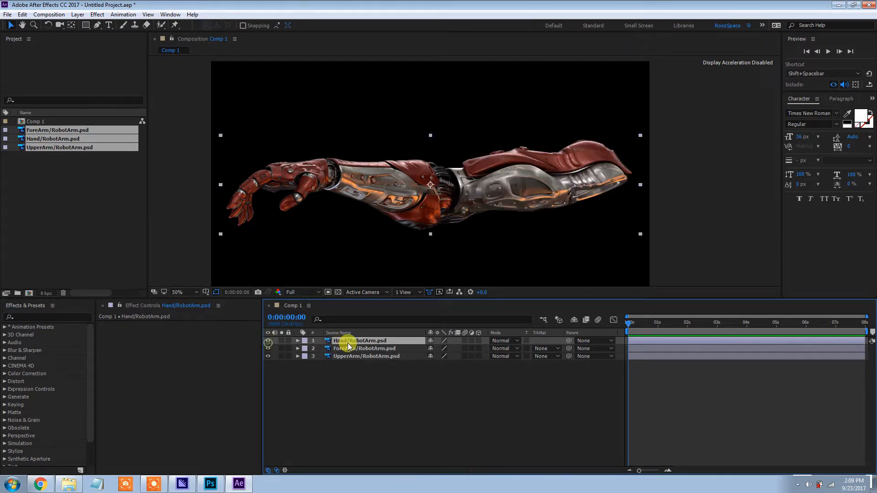
right_click(349, 343)
click(373, 468)
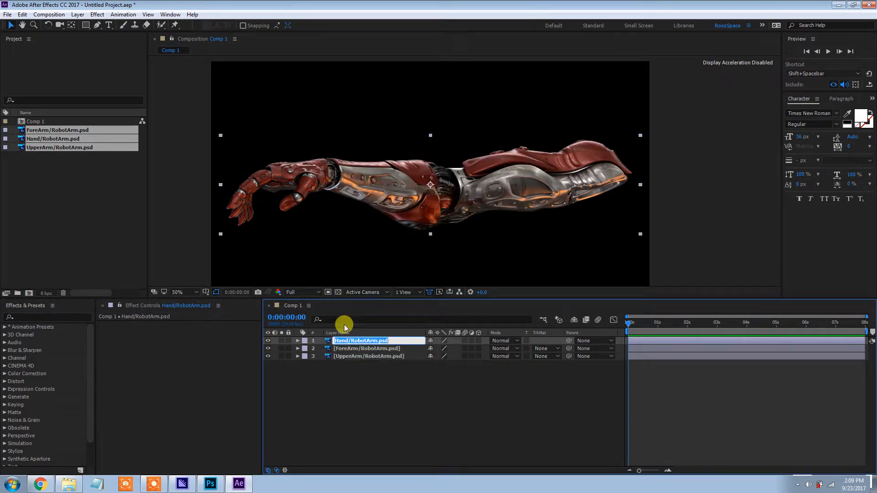
text(UpperAr)
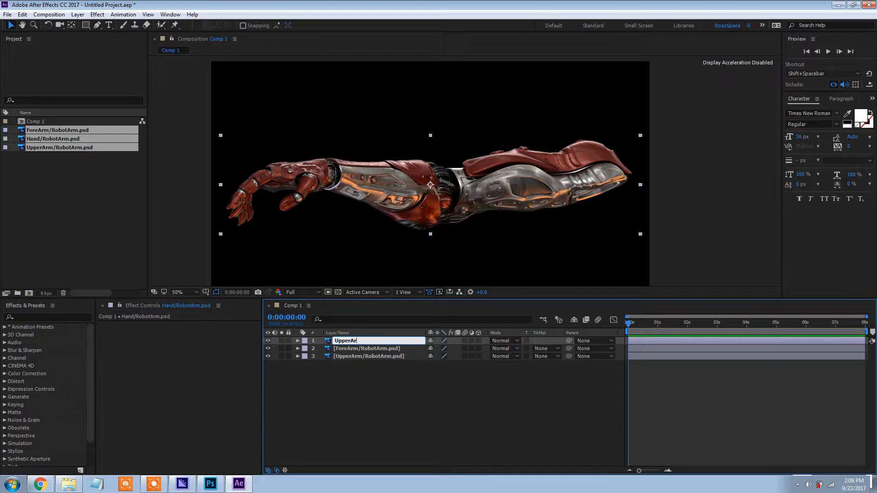
text(m)
key(Return)
Check the second layer's artwork and shorten its name to ForeArm
right_click(351, 349)
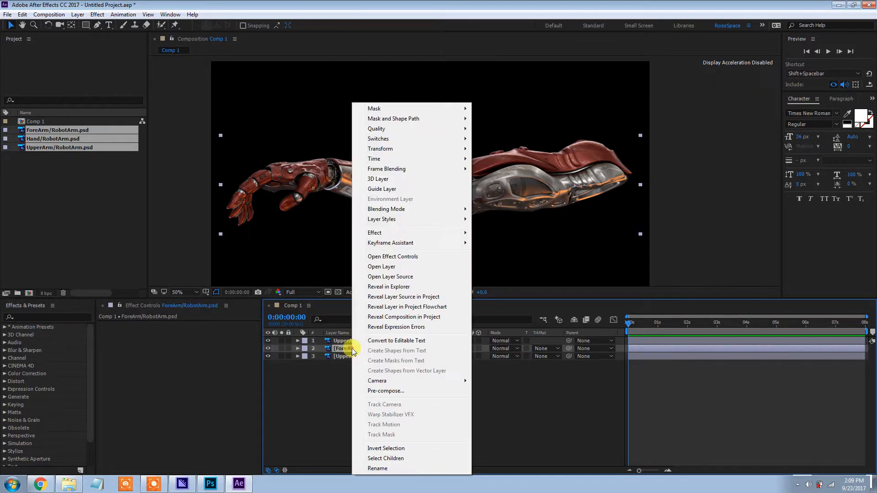
key(Escape)
click(267, 348)
click(267, 348)
right_click(344, 350)
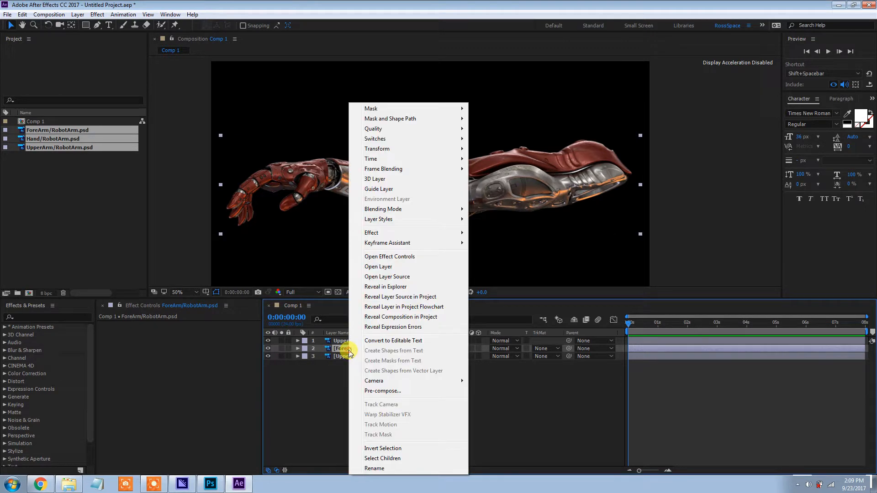
click(383, 469)
click(403, 348)
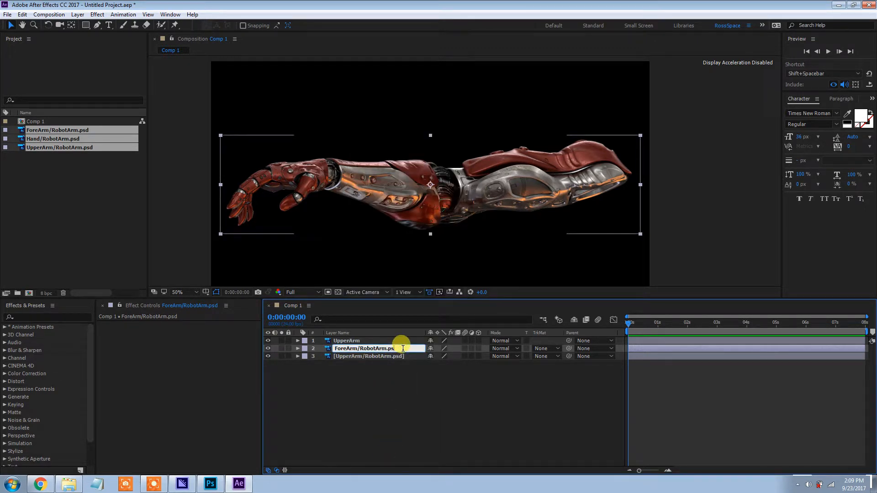
key(BackSpace)
key(Return)
Rename the third layer, UpperArm/RobotArm.psd, to Hand
right_click(375, 358)
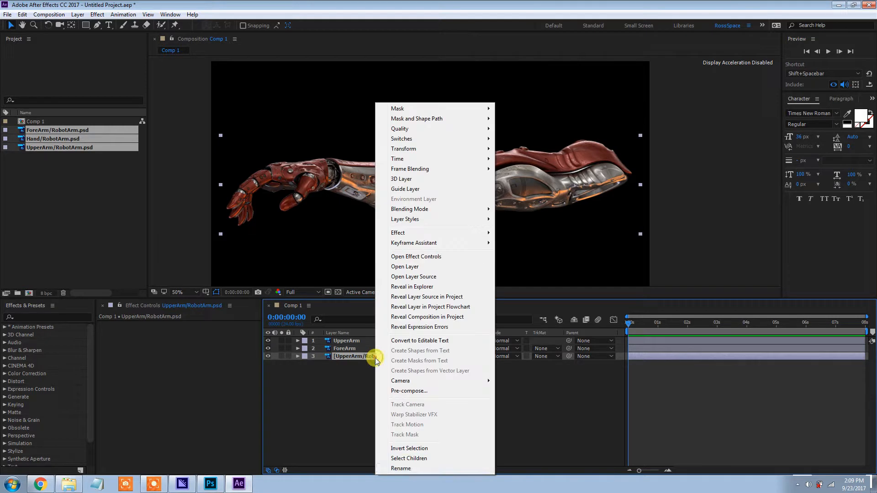
click(400, 469)
text(Hand)
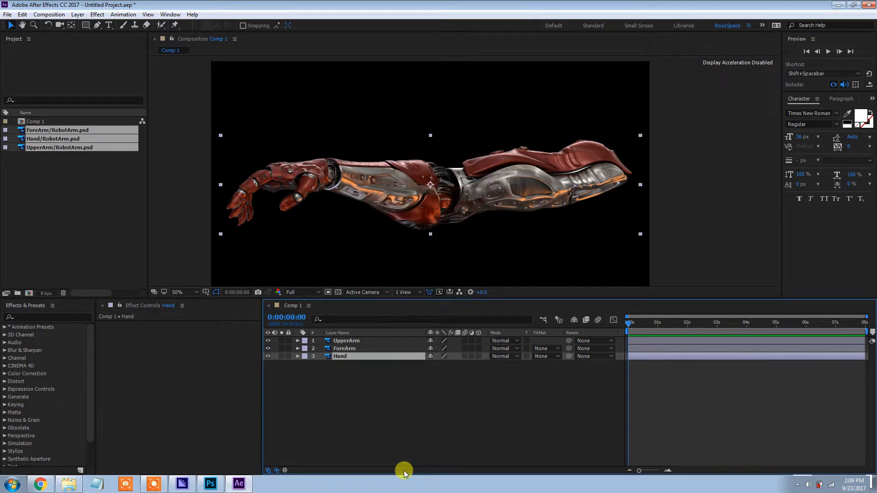
click(373, 402)
click(313, 358)
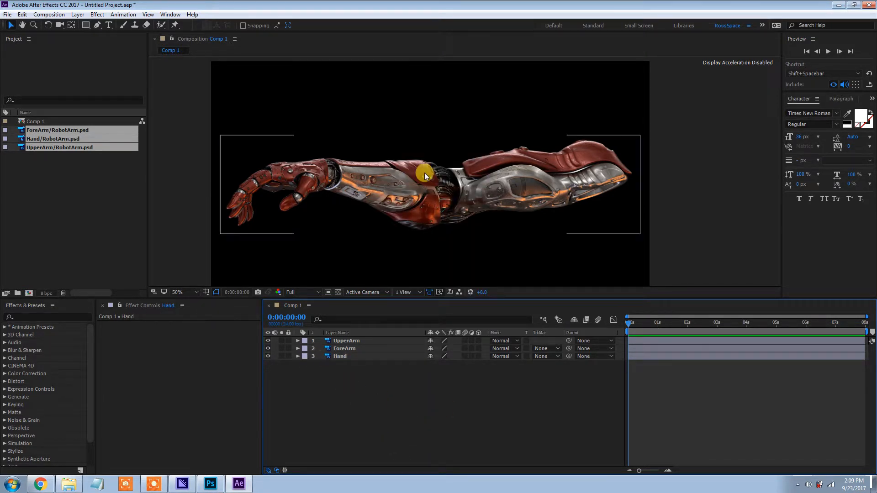
Show the transparency grid behind the robot arm in the composition view
mouse_move(410, 197)
mouse_down()
mouse_move(434, 192)
mouse_move(412, 192)
mouse_move(414, 209)
mouse_up()
click(337, 292)
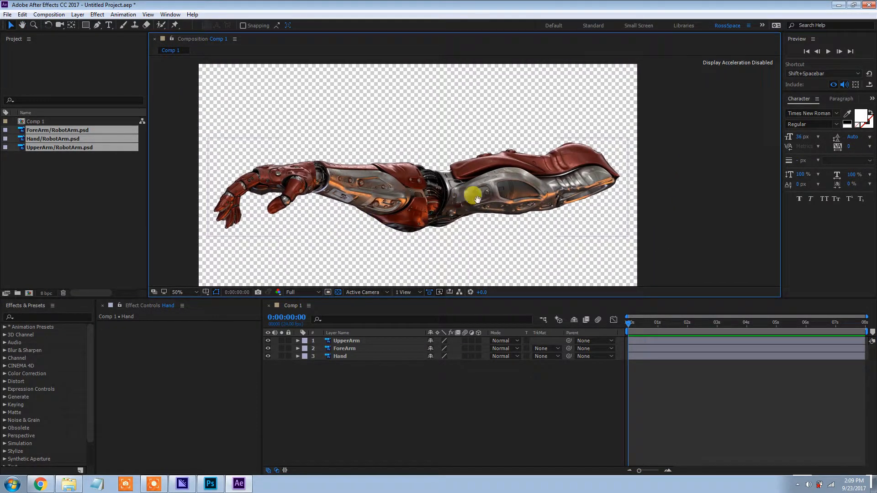
drag(474, 197, 480, 189)
mouse_move(551, 197)
mouse_down()
mouse_move(523, 195)
mouse_move(551, 204)
mouse_up()
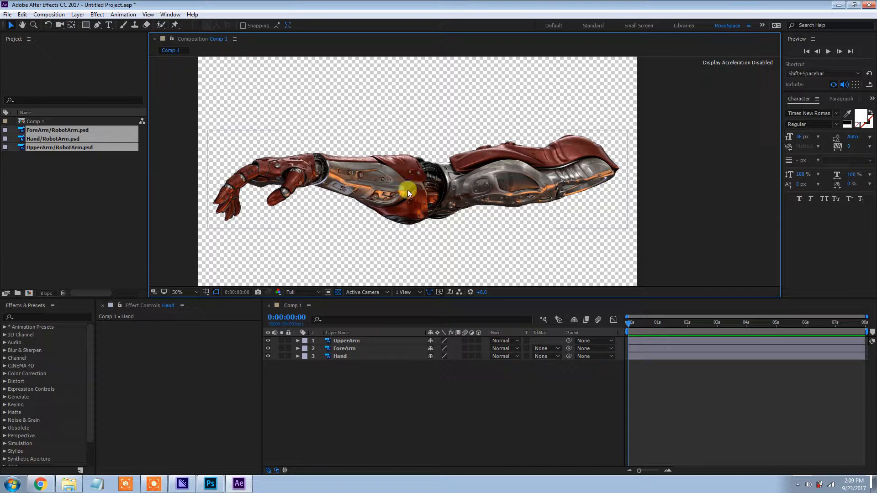
drag(417, 201, 415, 180)
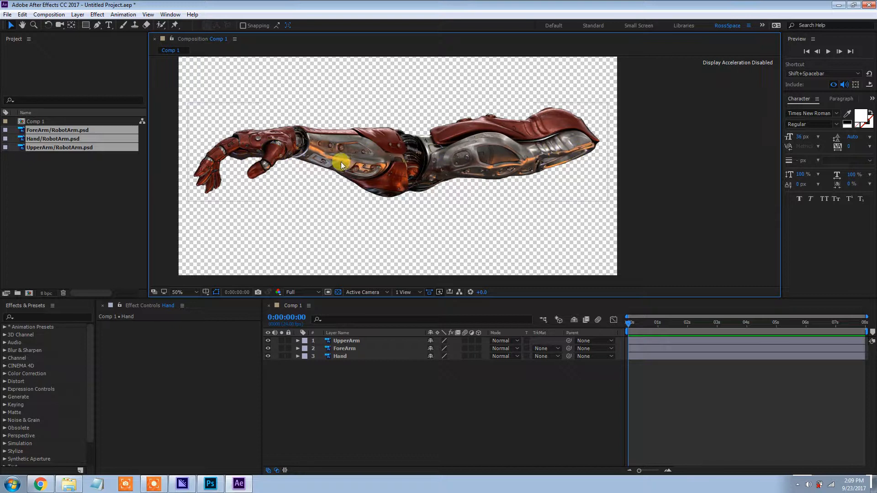
Check the UpperArm layer by toggling its visibility, and parent the ForeArm layer to UpperArm
click(356, 340)
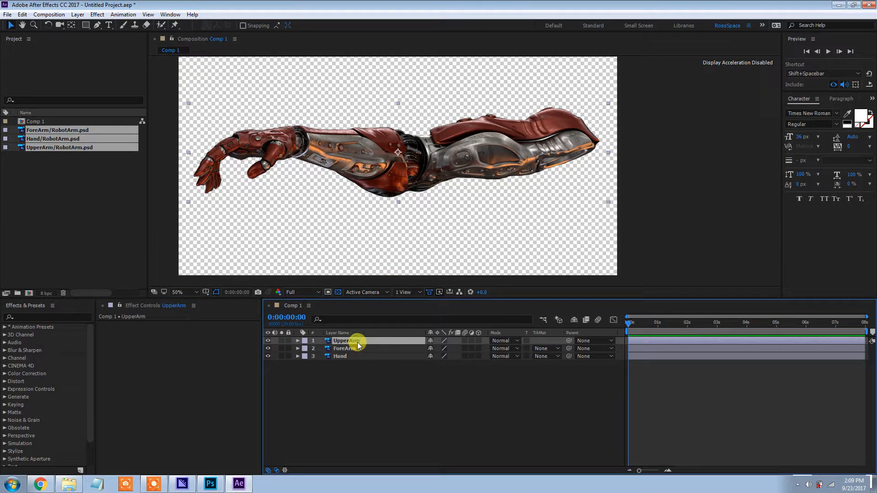
click(268, 341)
click(268, 341)
click(267, 341)
click(268, 341)
click(352, 355)
click(353, 348)
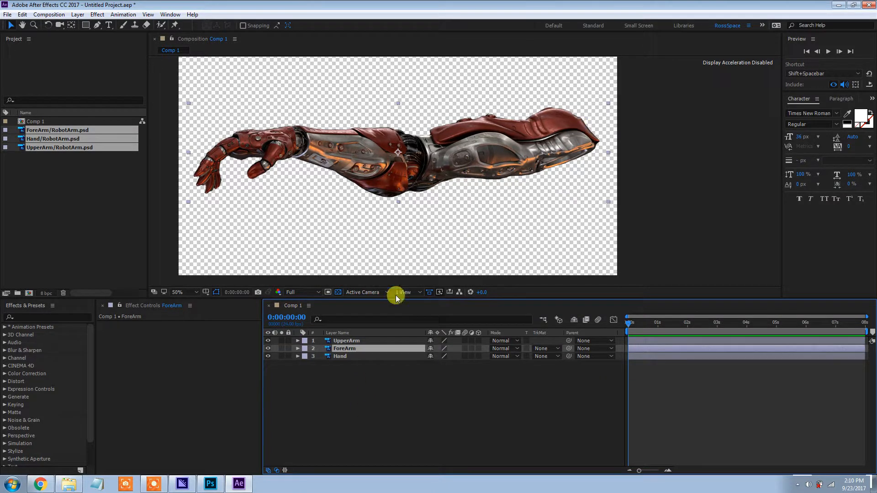
click(592, 349)
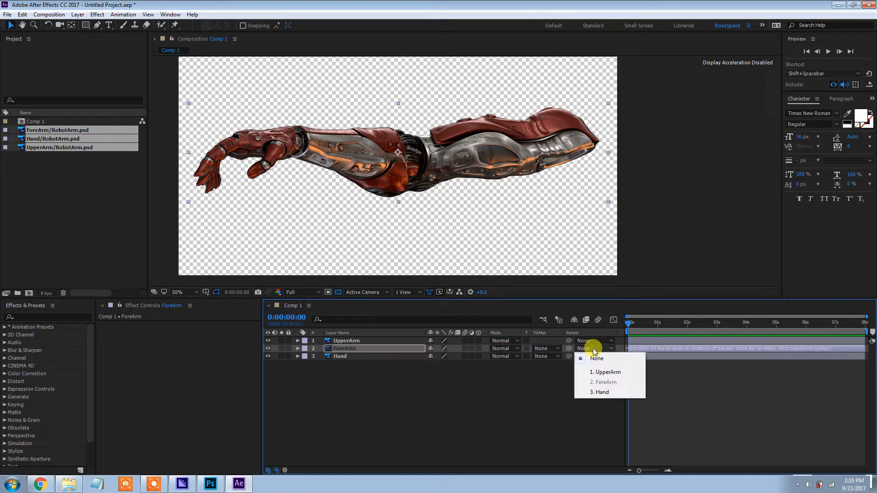
click(606, 375)
Parent the Hand layer to the ForeArm layer
click(364, 359)
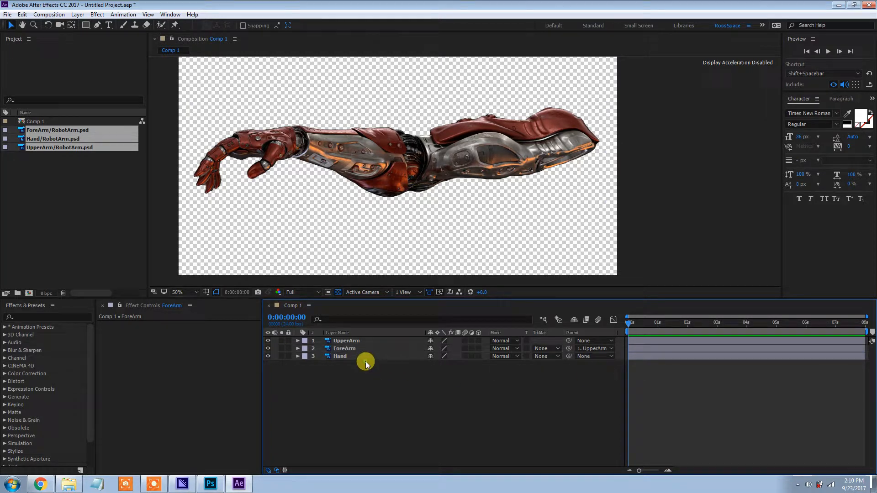
click(599, 355)
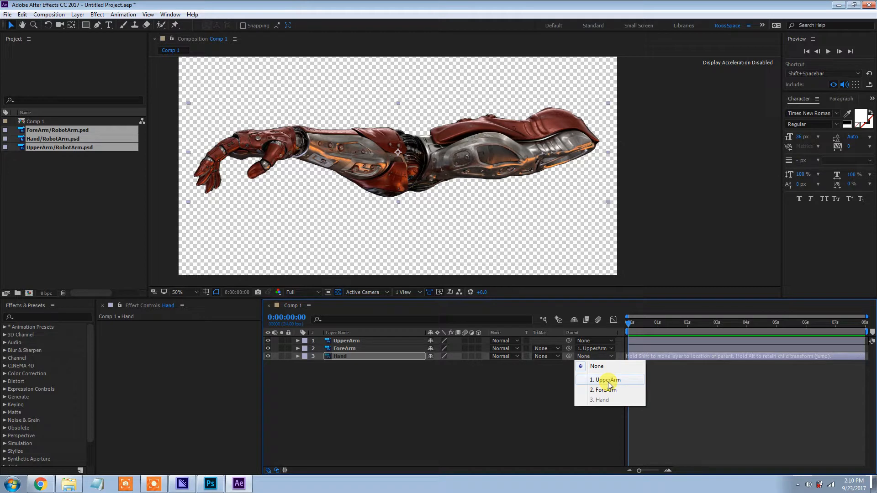
click(609, 391)
Reveal the UpperArm layer's Rotation property and set it to 4°
click(356, 342)
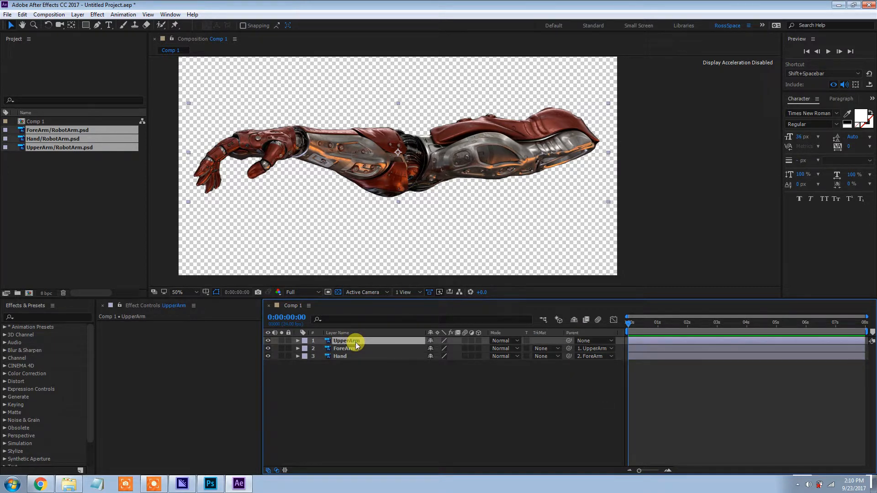
key(r)
drag(448, 355, 445, 381)
Try rotating the ForeArm layer and the Hand layer individually, the Hand to -5°, undoing each rotation
click(420, 356)
key(r)
key(ctrl+z)
click(389, 371)
key(r)
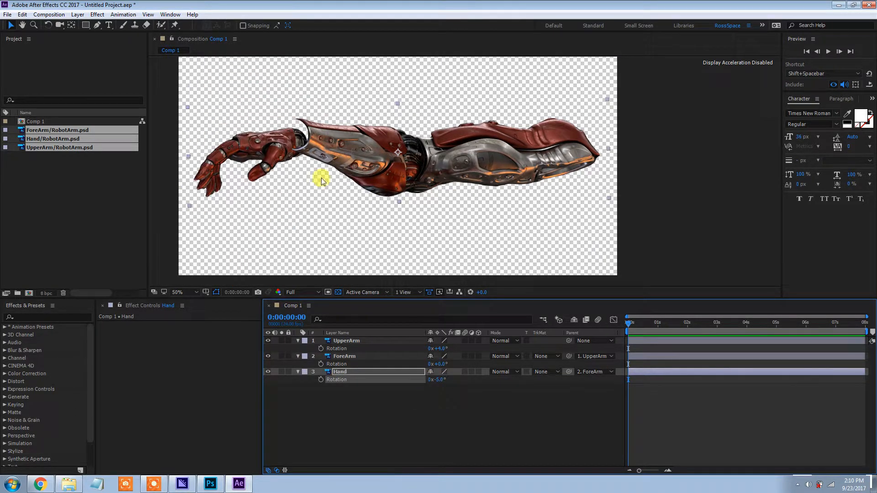
key(ctrl+z)
Remove the parenting from the ForeArm and Hand layers by setting both parents to None
drag(400, 171, 415, 182)
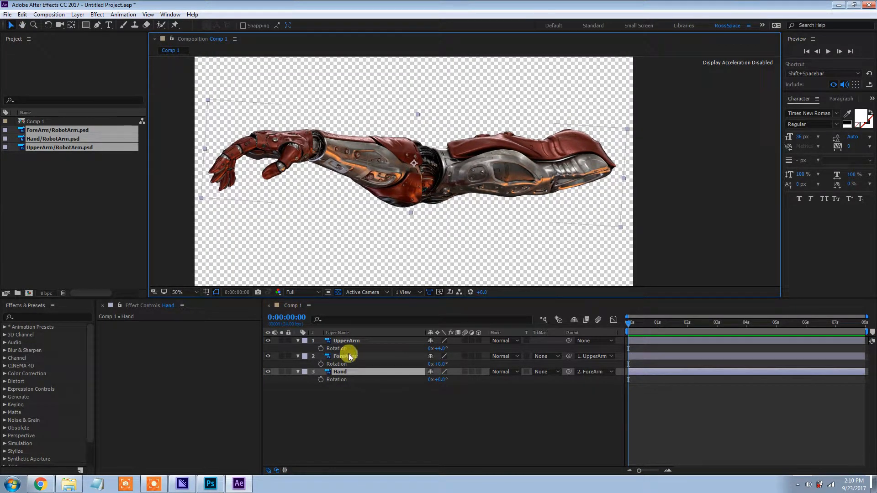
click(368, 342)
shift+click(355, 372)
click(590, 365)
click(593, 356)
click(590, 366)
click(594, 372)
click(589, 380)
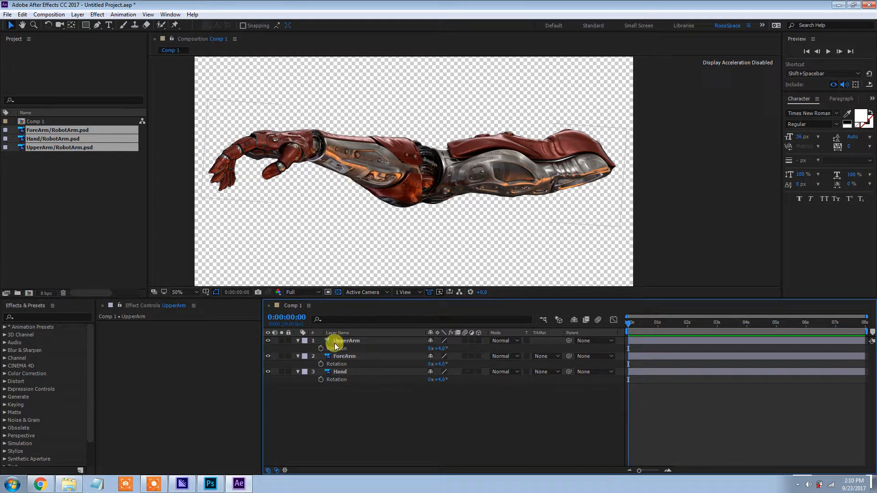
click(339, 372)
drag(369, 247, 421, 224)
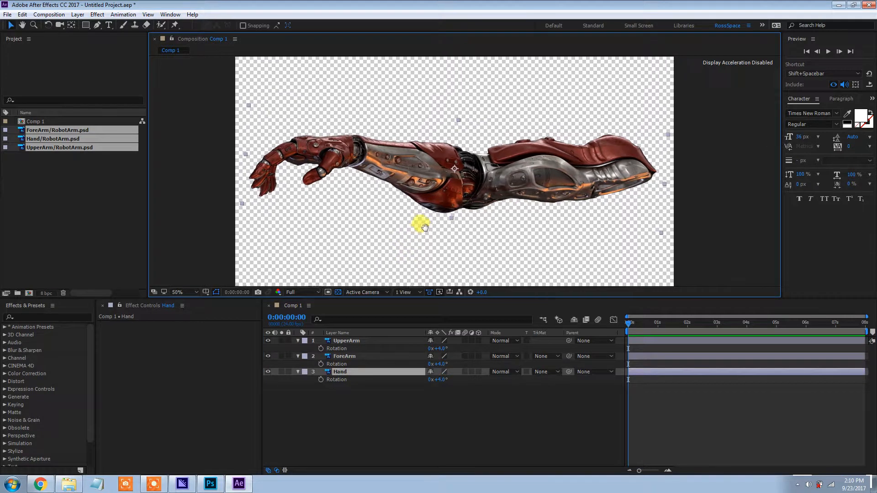
Move the Hand layer's anchor point onto the wrist joint between the hand and forearm
scroll(411, 183, up, 2)
drag(371, 185, 507, 174)
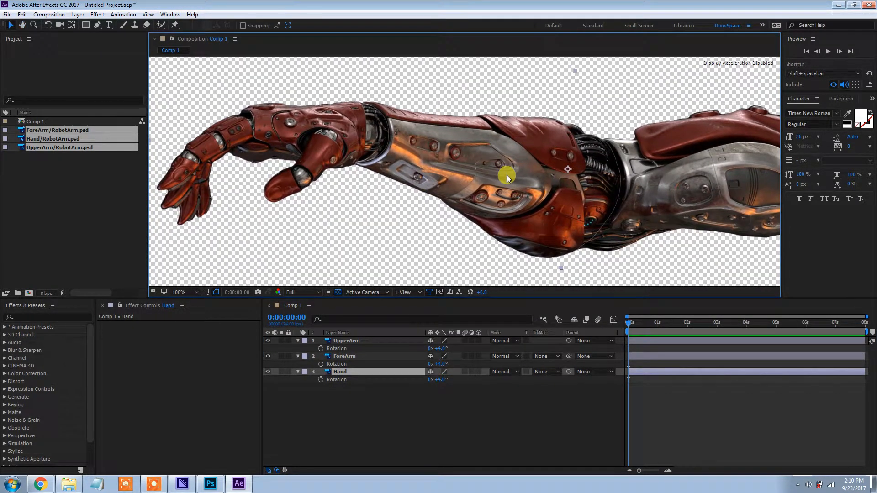
drag(574, 163, 372, 135)
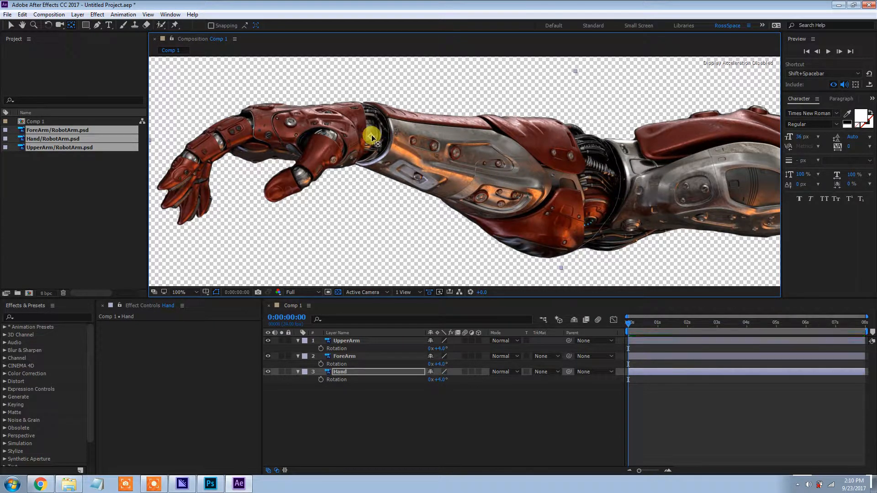
Try rotating the Hand layer around its wrist anchor point, undoing each rotation
drag(437, 383, 385, 174)
key(ctrl+z)
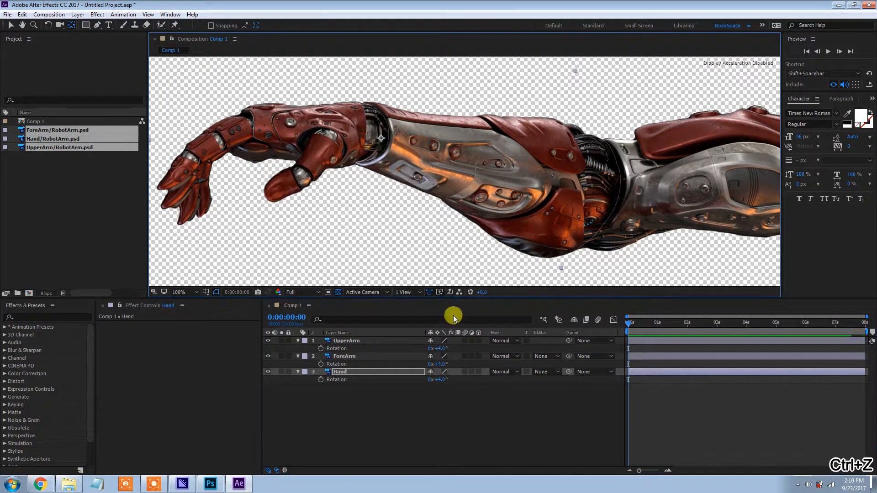
drag(441, 380, 390, 155)
key(ctrl+z)
mouse_move(439, 377)
mouse_down()
mouse_move(452, 378)
mouse_move(430, 379)
mouse_move(466, 390)
mouse_move(433, 386)
mouse_up()
scroll(431, 228, down, 6)
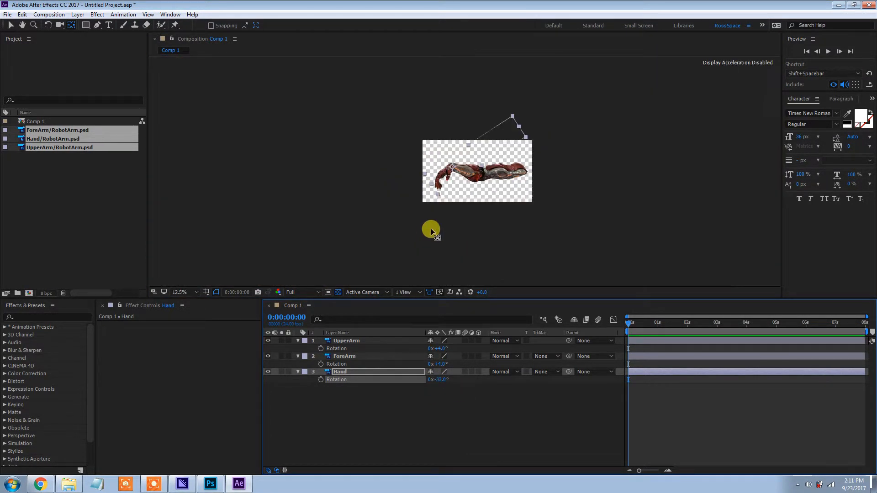
key(ctrl+z)
Try placing the ForeArm layer's anchor point at the elbow and rotating the layer, undoing both changes
scroll(475, 188, up, 4)
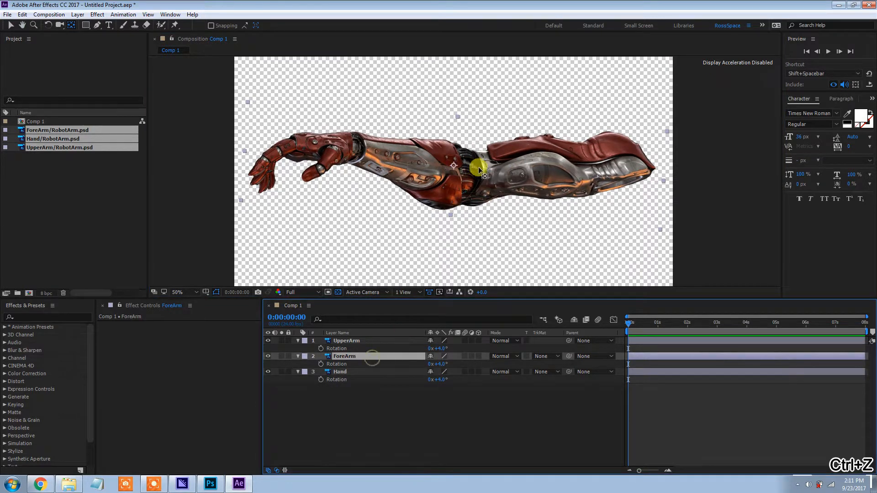
scroll(478, 167, up, 4)
scroll(480, 192, down, 2)
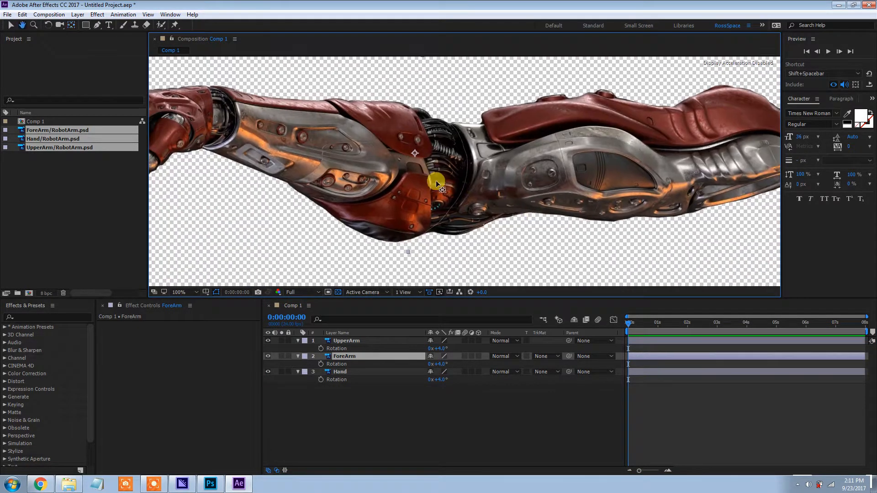
drag(414, 150, 437, 174)
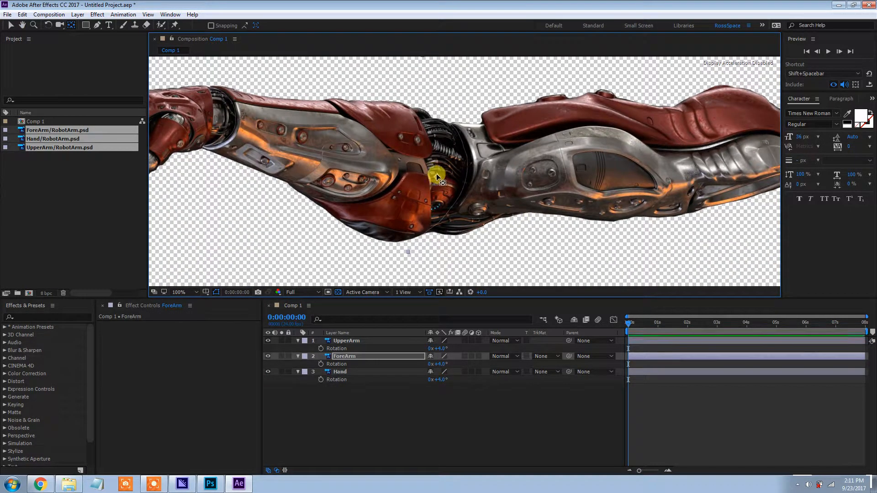
mouse_move(443, 359)
mouse_down()
mouse_move(463, 366)
mouse_move(447, 365)
mouse_up()
key(ctrl+z)
Place the ForeArm layer's anchor point on the lower part of the elbow joint, testing positions with rotations that are undone
key(ctrl+z)
drag(437, 150, 458, 170)
drag(445, 365, 434, 356)
key(ctrl+z)
drag(459, 168, 432, 194)
drag(435, 362, 452, 372)
key(ctrl+z)
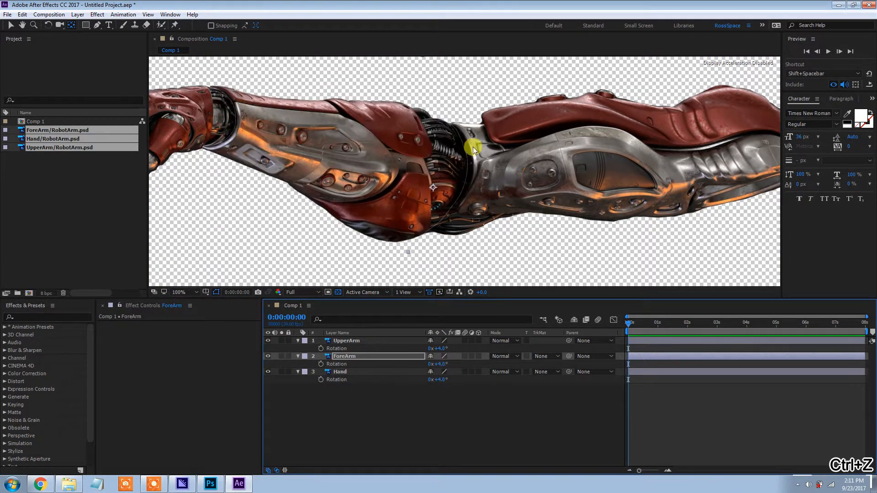
Move the UpperArm layer's anchor point to the shoulder end of the arm, testing it with a rotation that is undone
click(364, 340)
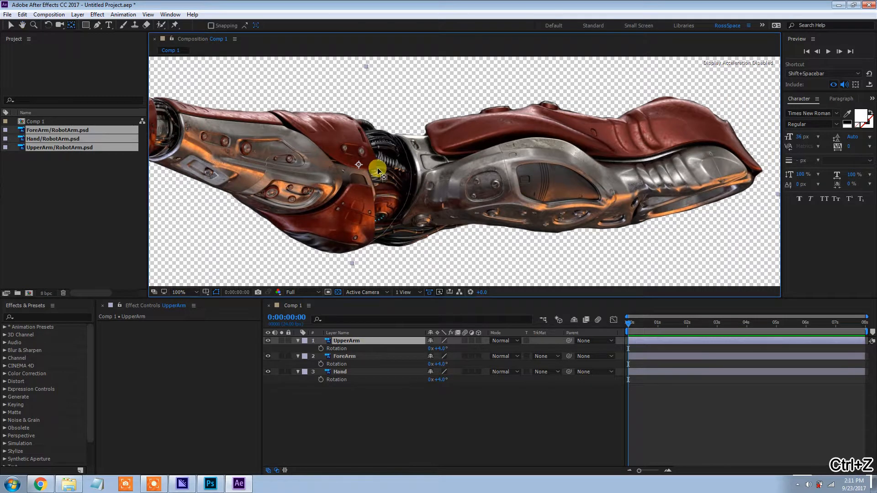
drag(359, 165, 692, 196)
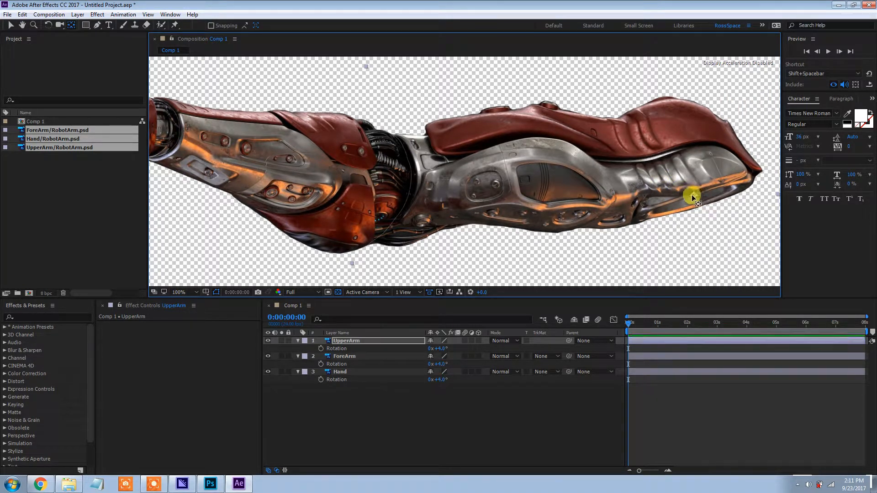
drag(437, 348, 418, 349)
key(ctrl+z)
Parent the ForeArm layer to UpperArm and the Hand layer to ForeArm
key(v)
scroll(392, 157, down, 1)
drag(386, 165, 414, 153)
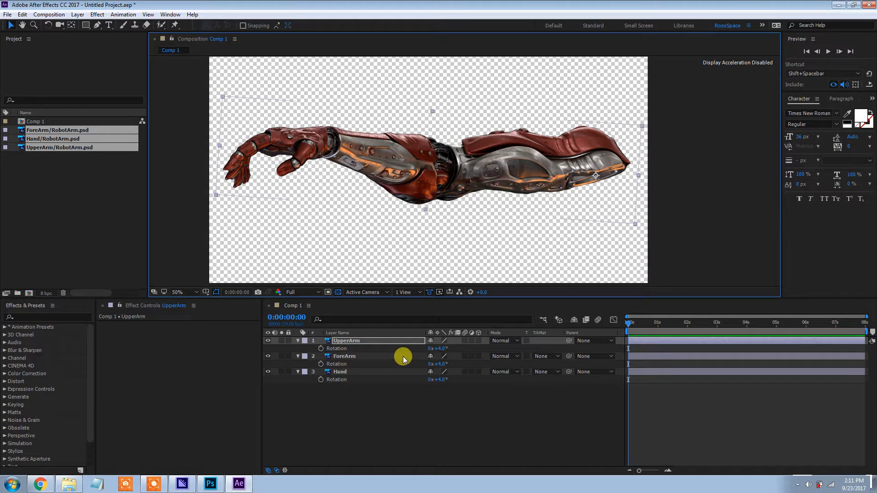
click(387, 357)
click(583, 356)
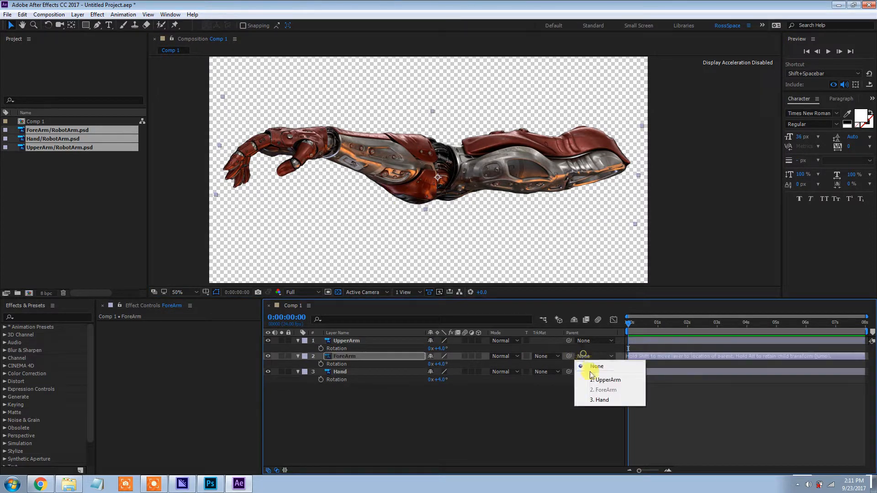
click(601, 381)
click(351, 370)
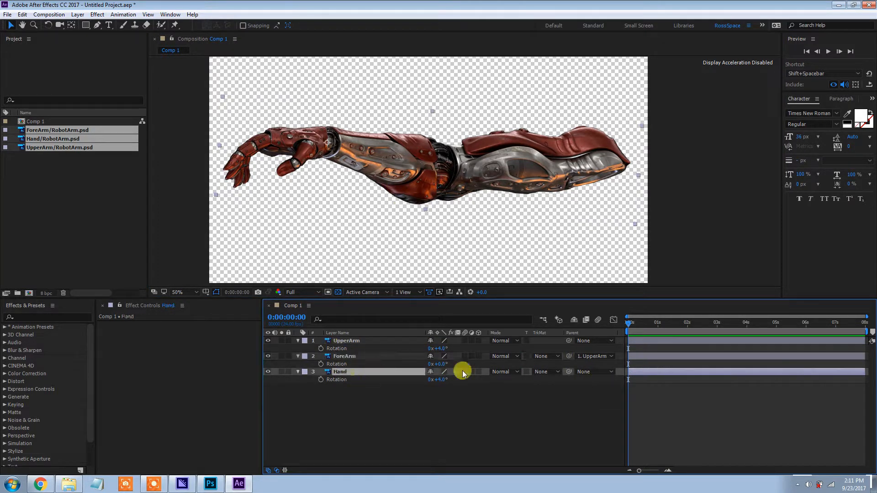
click(586, 371)
click(605, 405)
Bend the parented arm at its joints, rotating UpperArm to -11° and ForeArm to 84°
click(352, 341)
drag(438, 349, 439, 398)
click(449, 361)
drag(442, 367, 463, 366)
scroll(410, 94, down, 2)
scroll(429, 138, up, 2)
drag(432, 141, 434, 177)
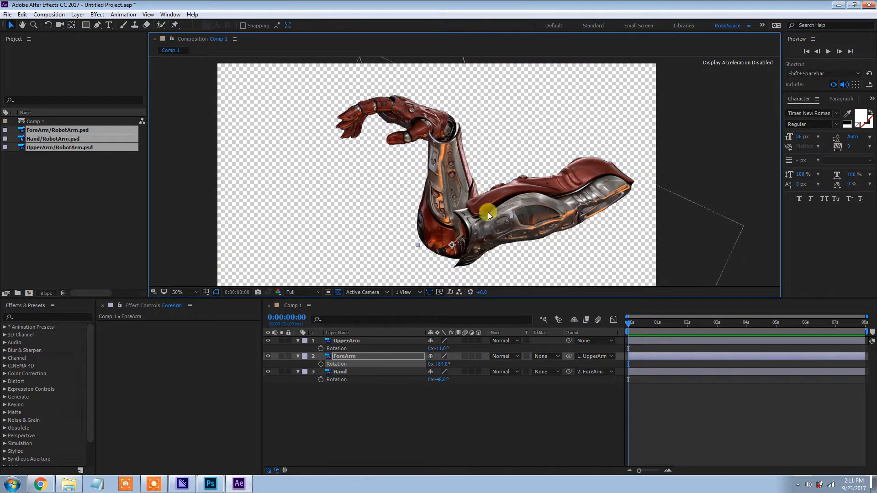
drag(495, 222, 496, 203)
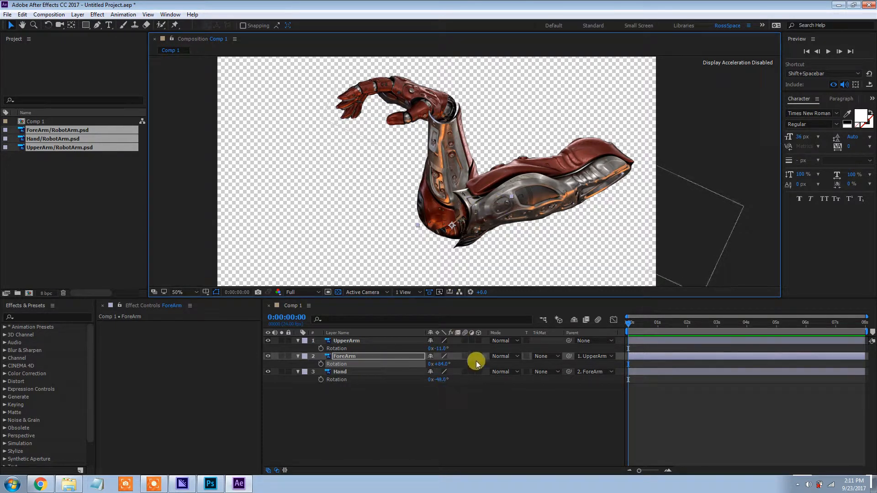
drag(476, 214, 475, 218)
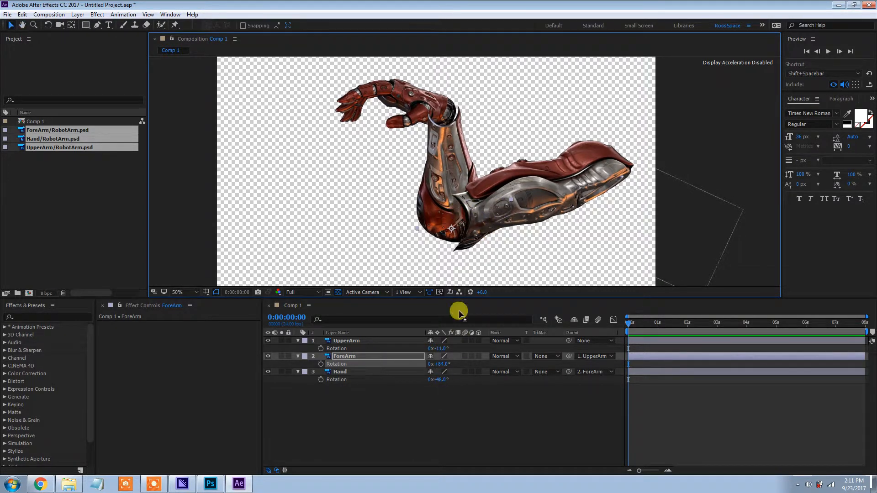
Reset the Rotation of the ForeArm, UpperArm and Hand layers to 0°
click(444, 364)
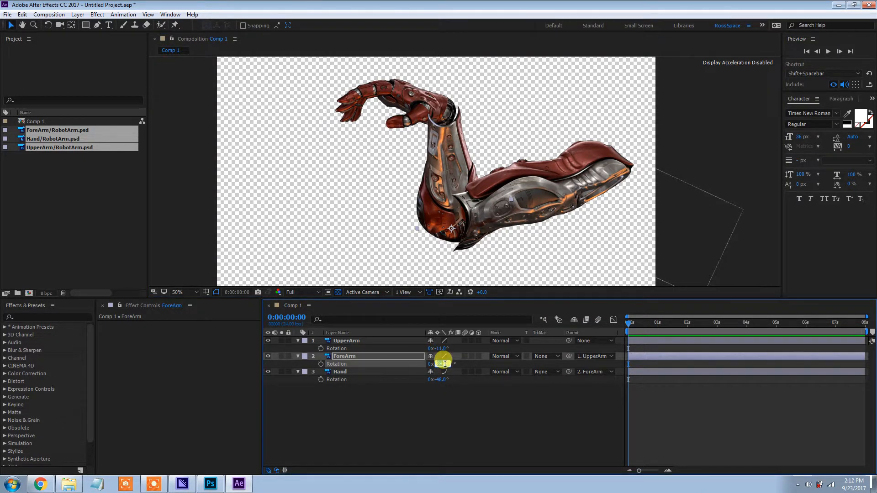
text(0)
key(Return)
click(442, 349)
text(0)
key(Return)
click(442, 380)
text(0)
key(Return)
click(444, 372)
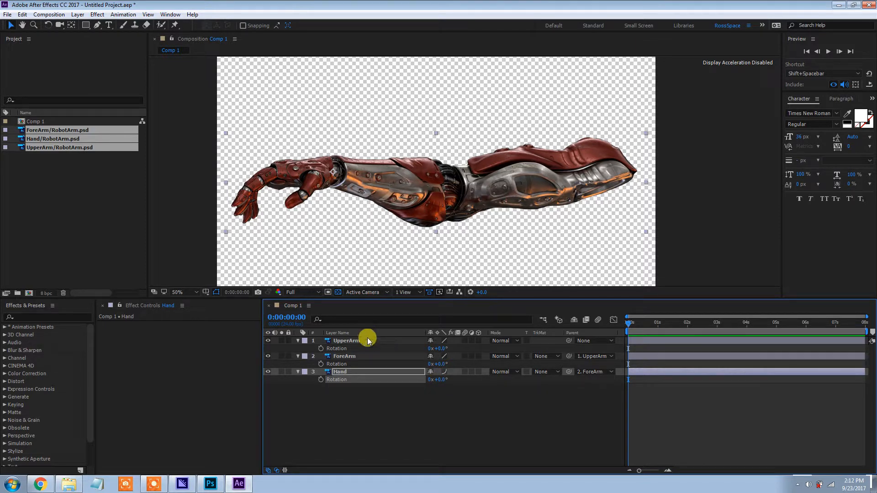
Try changing the Hand layer's Rotation and its Position, undoing each change
click(368, 341)
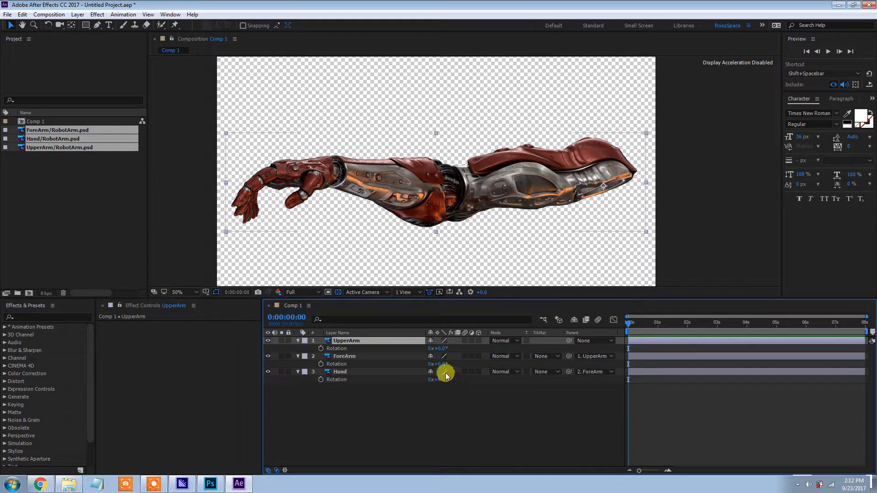
drag(440, 380, 497, 409)
key(ctrl+z)
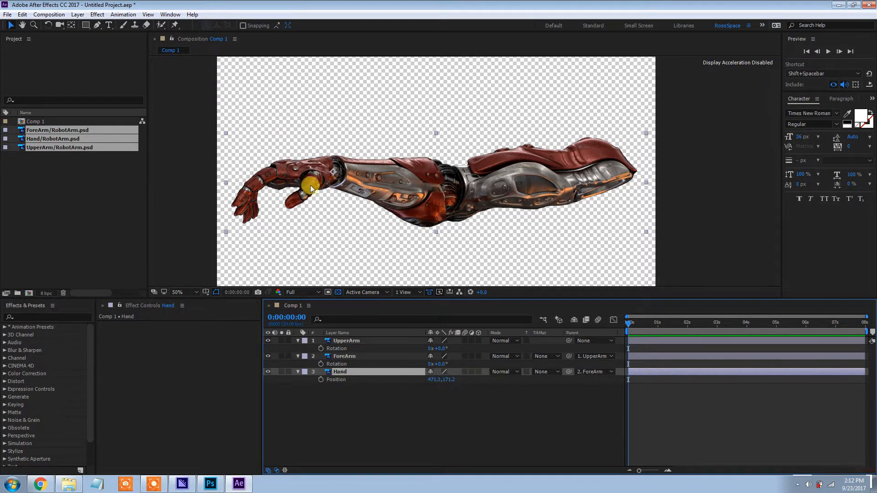
drag(446, 379, 480, 386)
key(ctrl+z)
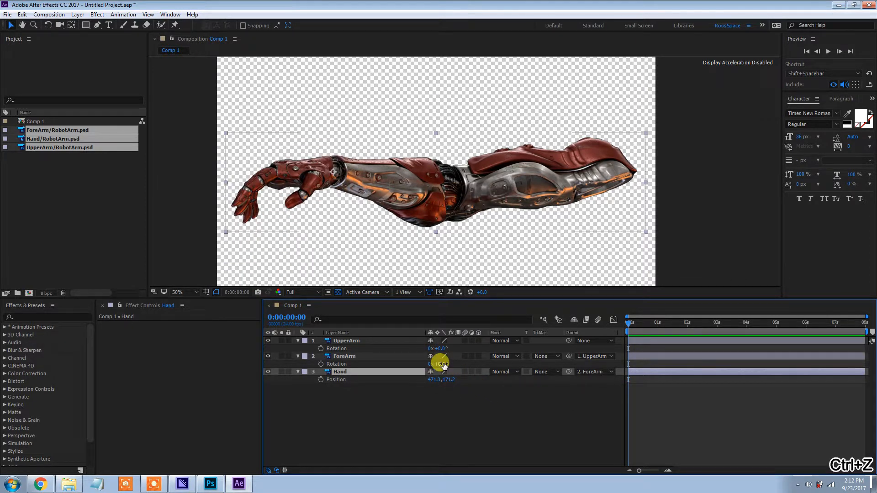
Reveal the ForeArm layer's Position and try shifting the forearm down from the elbow, undoing the move
click(400, 356)
key(p)
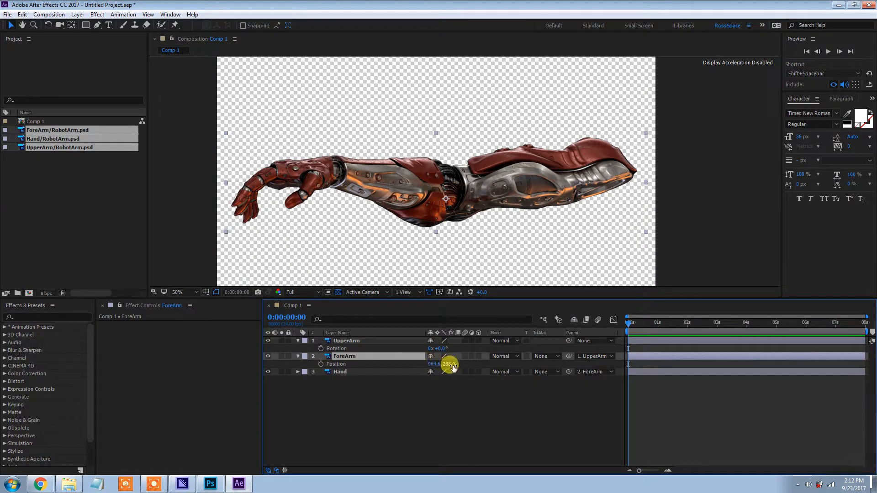
drag(447, 364, 491, 372)
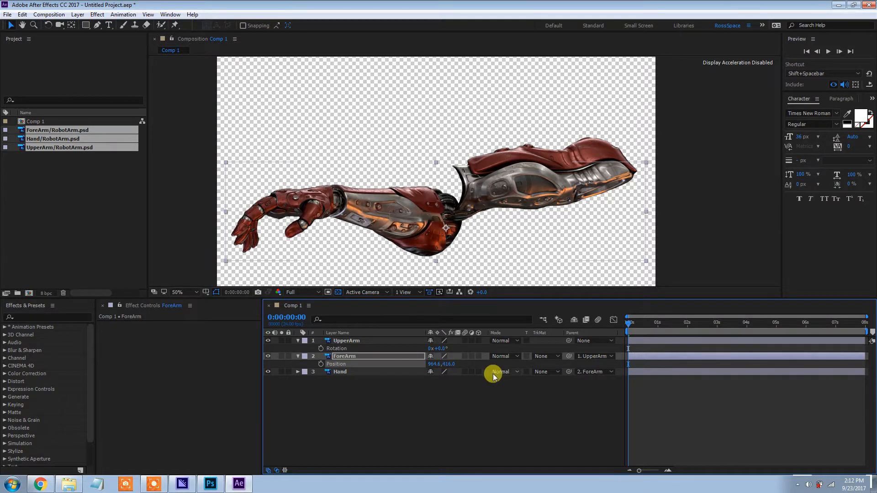
key(ctrl+z)
key(comma)
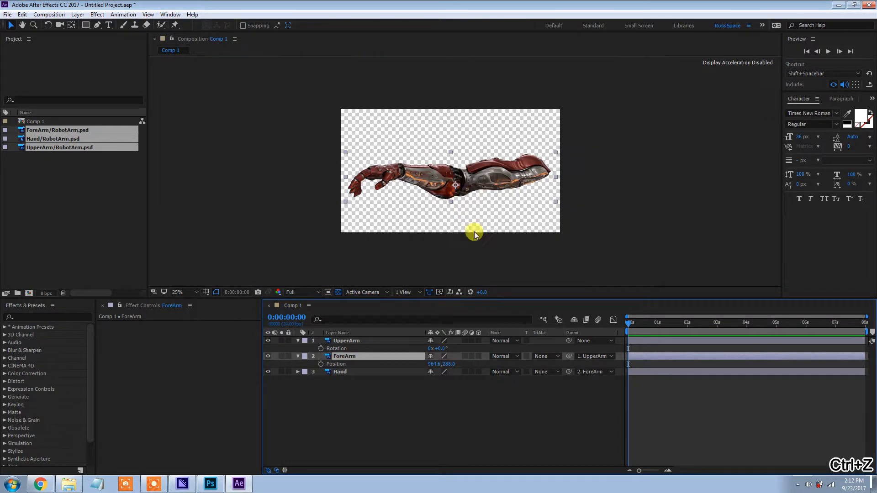
Select the UpperArm, ForeArm and Hand layers and reveal only their Rotation properties
click(392, 344)
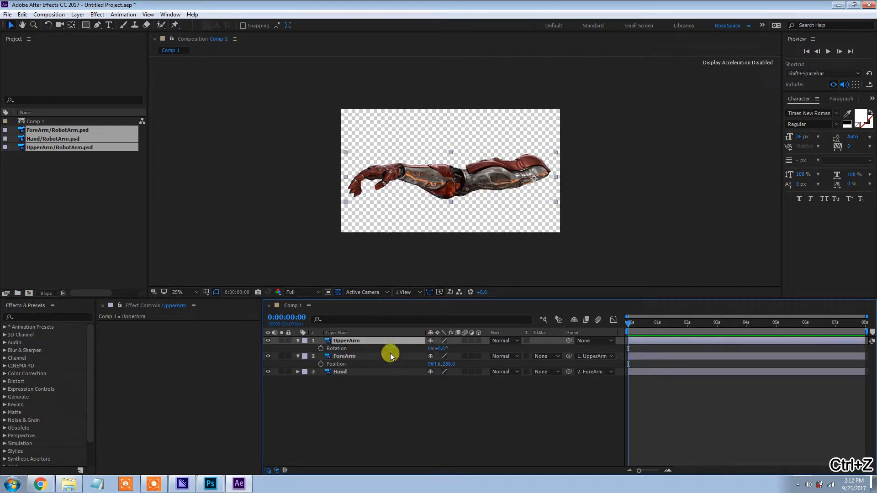
shift+click(372, 372)
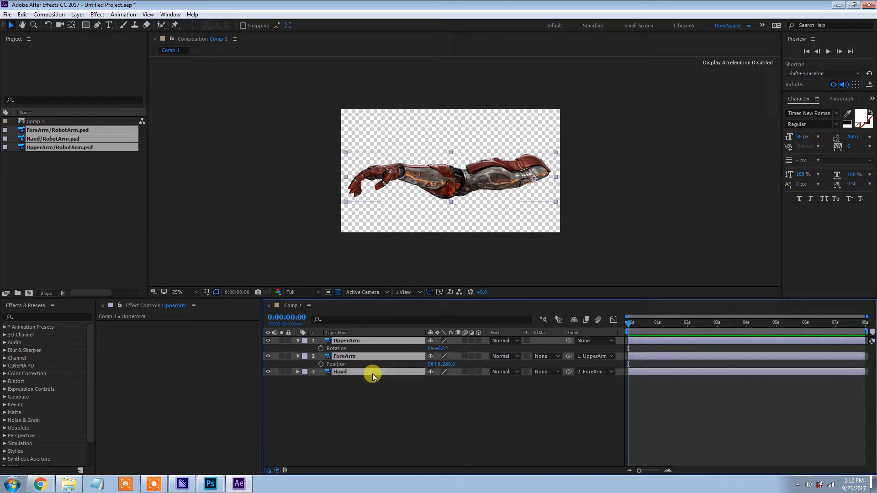
key(r)
click(419, 400)
click(405, 346)
shift+click(415, 372)
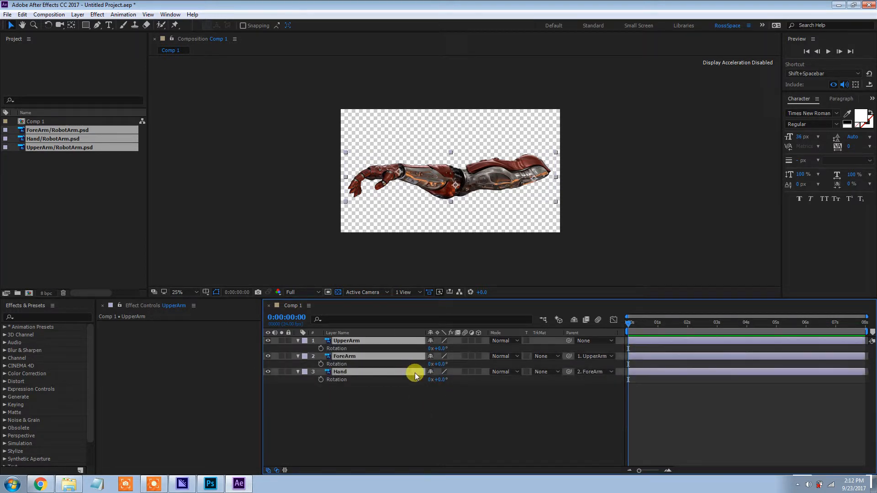
Try rotating the three selected arm layers together, undo the rotation and deselect the layers
drag(439, 380, 467, 398)
key(ctrl+z)
click(443, 397)
Add a new null object directly above the Hand layer
click(364, 341)
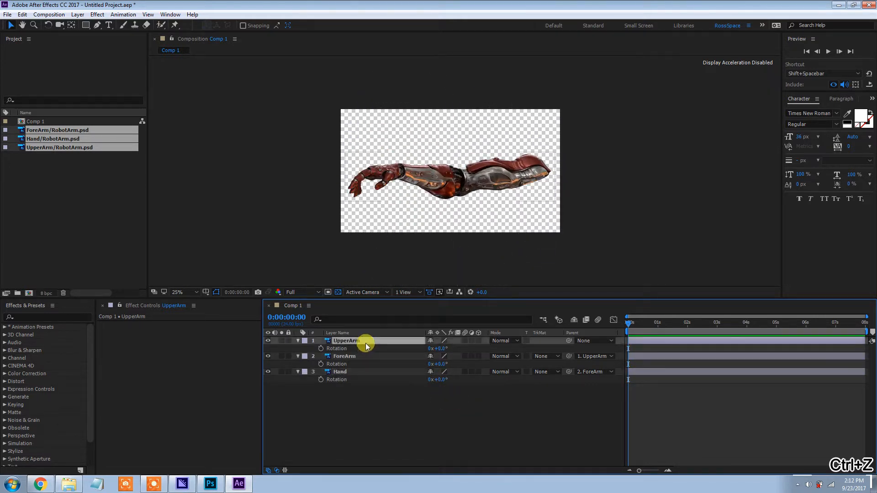
click(368, 372)
scroll(401, 183, up, 2)
drag(403, 184, 384, 178)
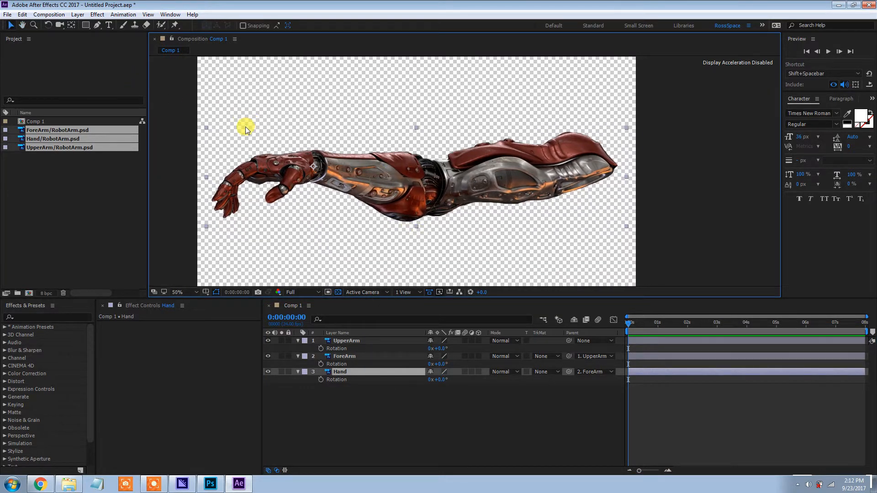
drag(273, 127, 288, 121)
drag(354, 154, 348, 162)
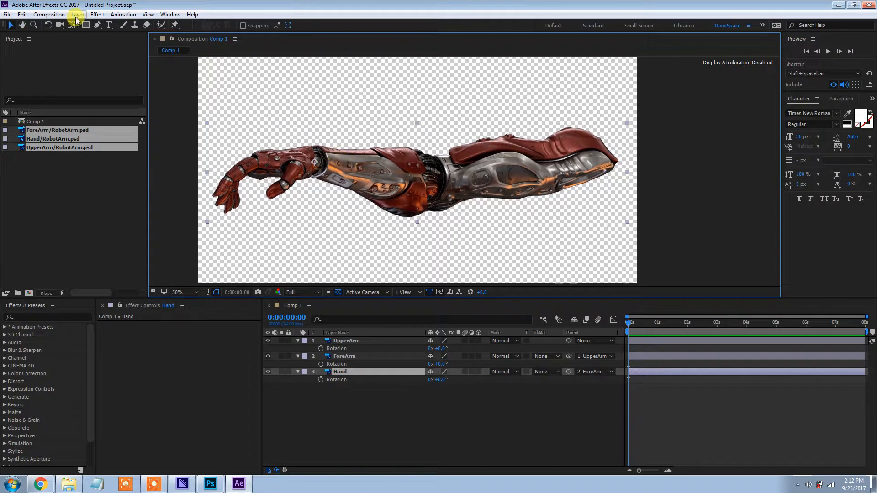
click(49, 14)
mouse_move(81, 28)
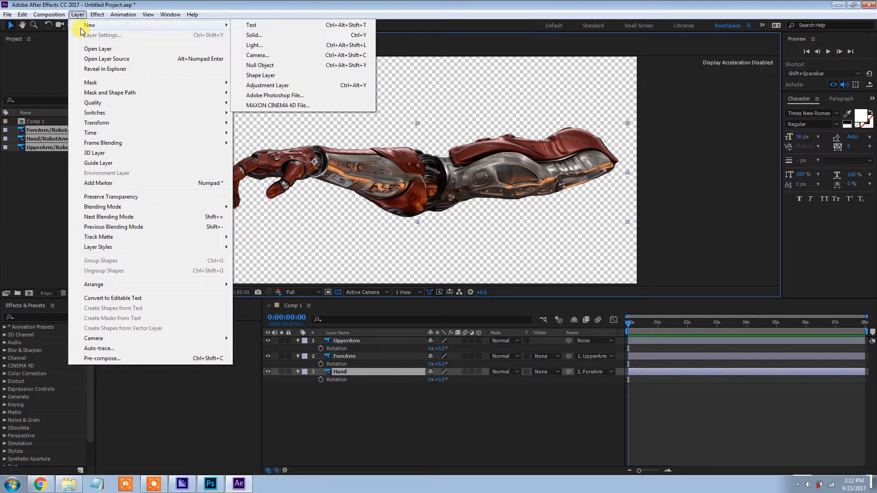
click(273, 66)
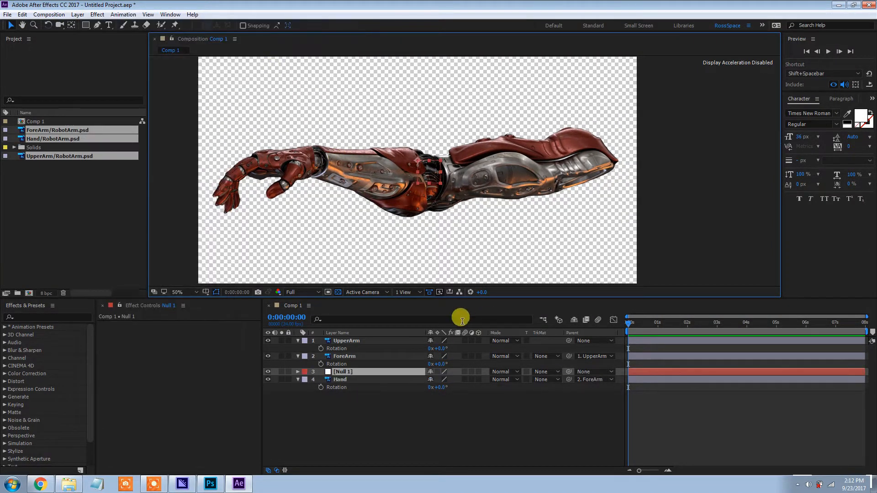
Move the null layer to the top of the layer stack and rename it Arm_CNTL
drag(358, 371, 355, 341)
right_click(364, 339)
click(401, 472)
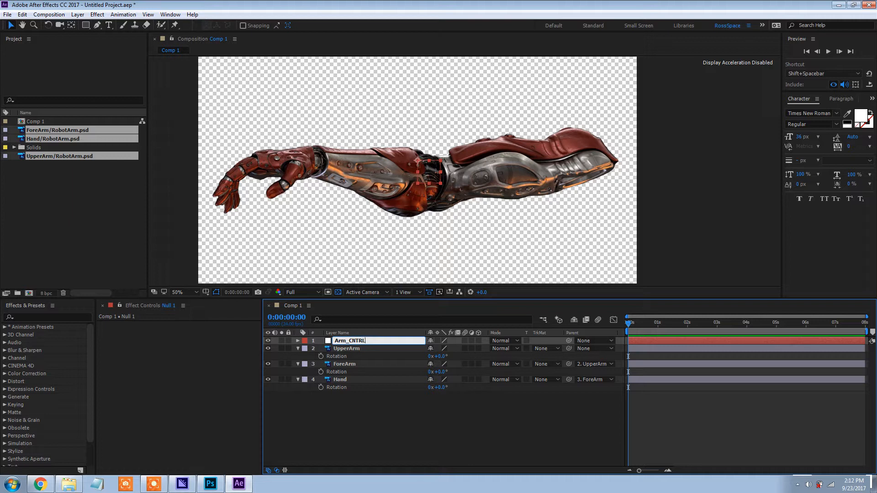
text(Arm_CNTL)
key(Return)
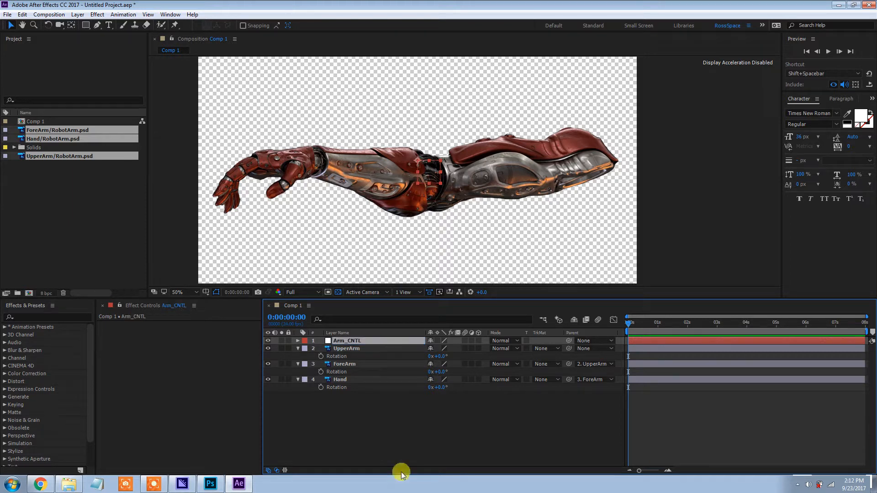
click(364, 349)
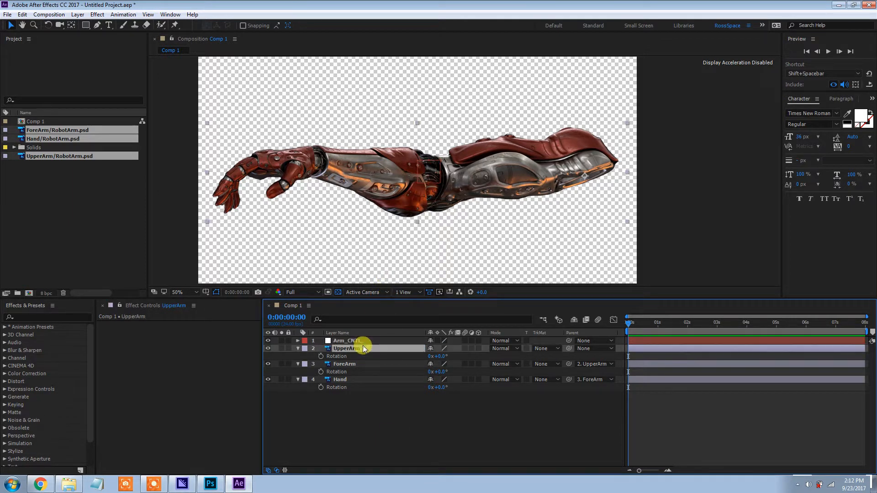
Parent the UpperArm layer to Arm_CNTL, and test the link by moving the null and undoing the move
click(593, 350)
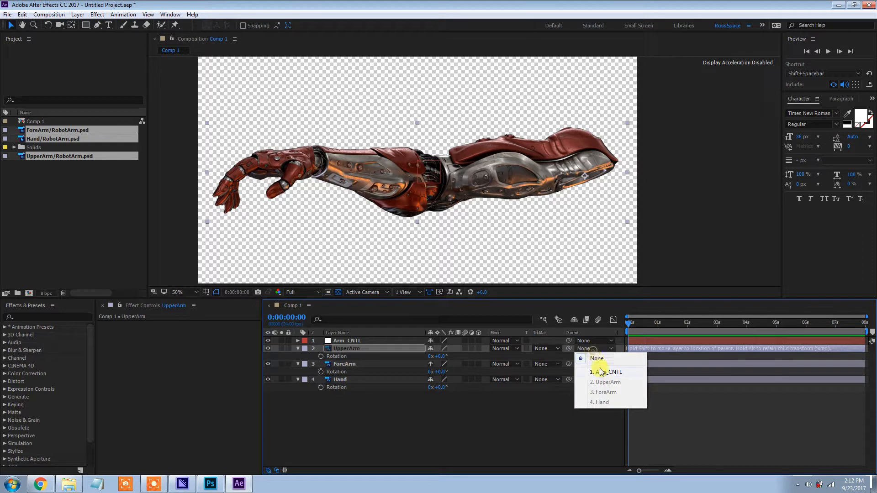
click(369, 341)
mouse_move(421, 206)
mouse_down()
mouse_move(553, 175)
mouse_move(410, 105)
mouse_move(366, 207)
mouse_move(547, 210)
mouse_move(398, 125)
mouse_move(428, 191)
mouse_move(425, 203)
mouse_up()
key(ctrl+z)
Reveal the Scale property of the Arm_CNTL null and reduce it to 62%
key(s)
drag(448, 350, 429, 357)
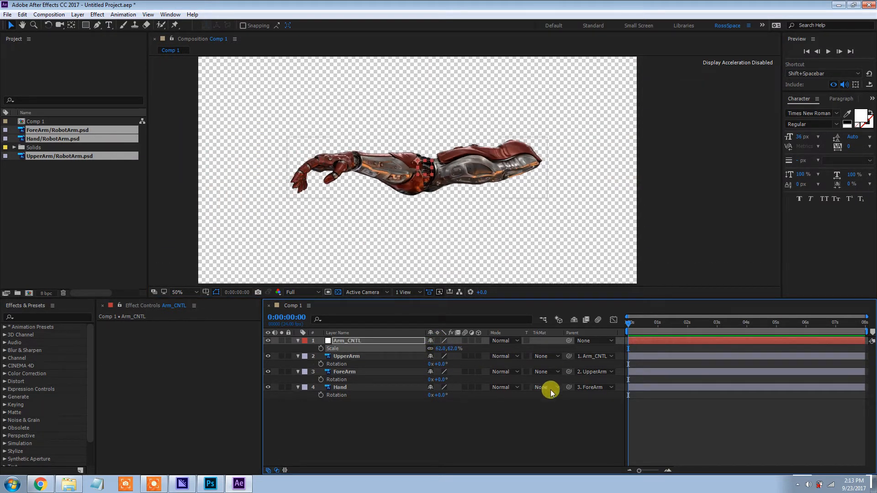
Try moving the whole arm with the Arm_CNTL null and rotating the UpperArm, ForeArm and Hand layers together
drag(429, 172, 479, 180)
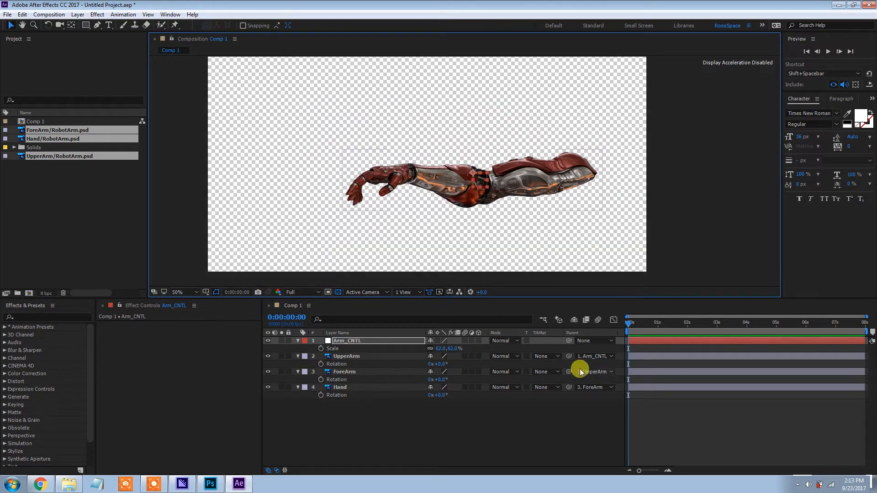
click(396, 358)
shift+click(409, 390)
click(453, 396)
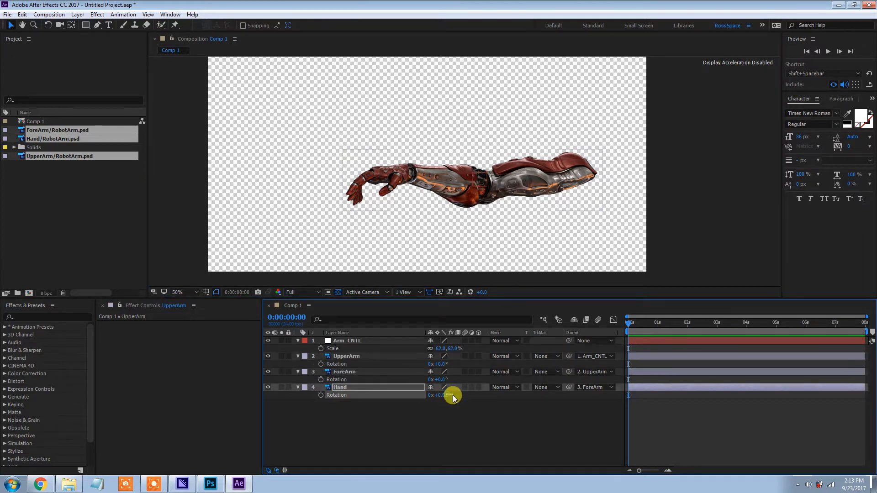
click(380, 356)
shift+click(365, 387)
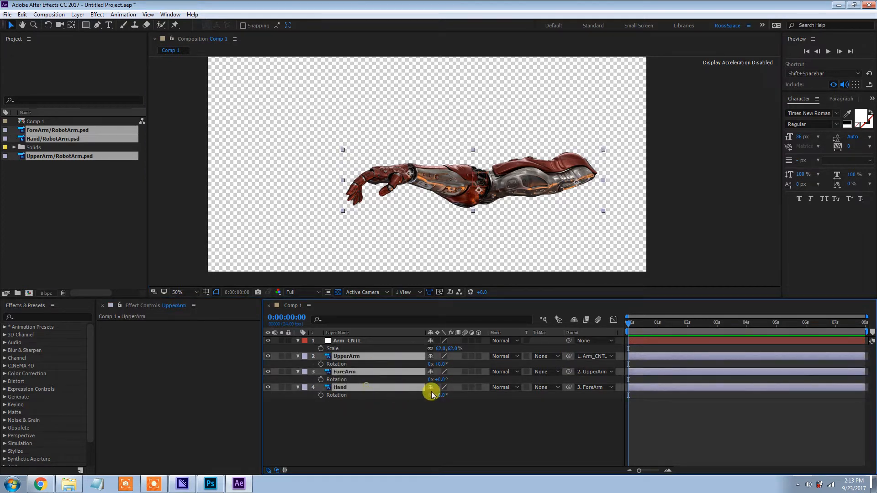
mouse_move(445, 396)
mouse_down()
mouse_move(452, 394)
mouse_move(429, 398)
mouse_move(458, 402)
mouse_move(439, 393)
mouse_move(452, 399)
mouse_move(454, 391)
mouse_up()
scroll(430, 207, down, 1)
Undo the test rotation of the three arm layers and the move of the Arm_CNTL null
key(ctrl+z)
key(ctrl+z)
key(ctrl+z)
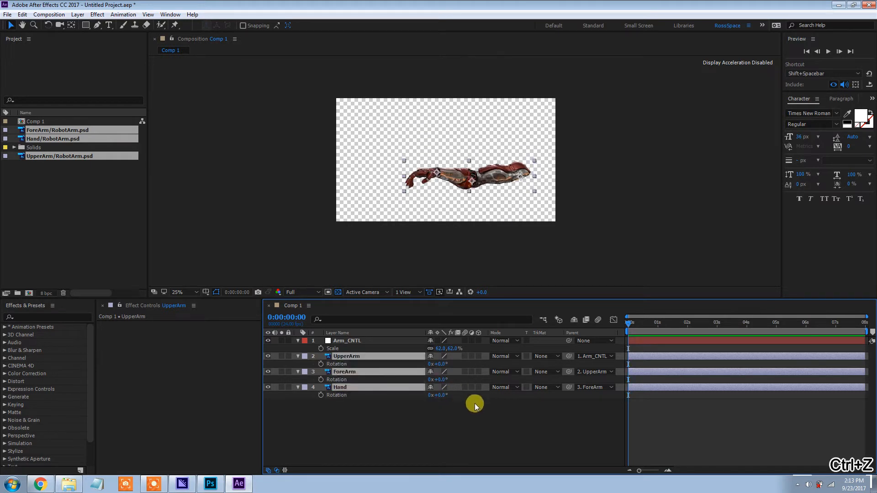
key(ctrl+z)
key(ctrl+z)
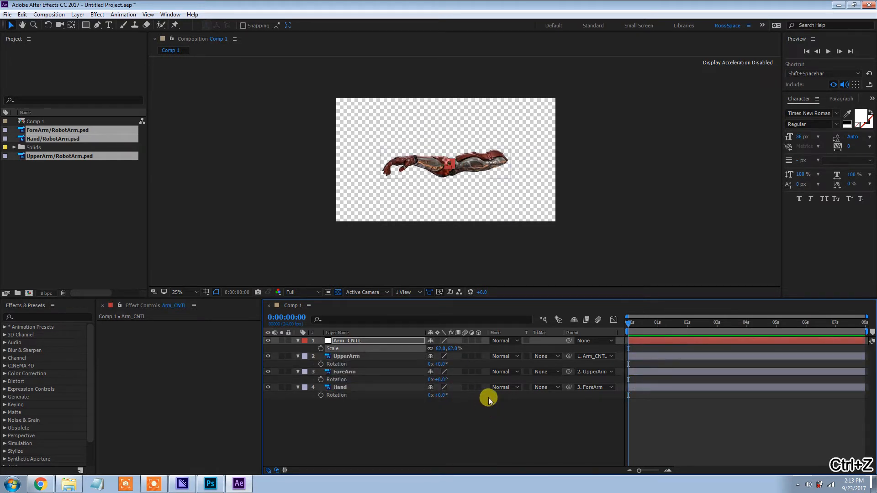
Set the scale of the Arm_CNTL null to 65%
click(489, 398)
scroll(457, 212, up, 2)
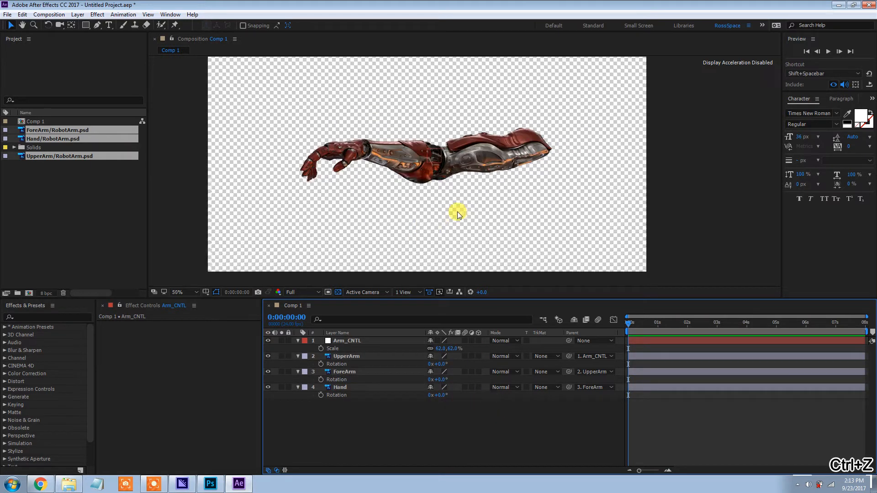
click(401, 341)
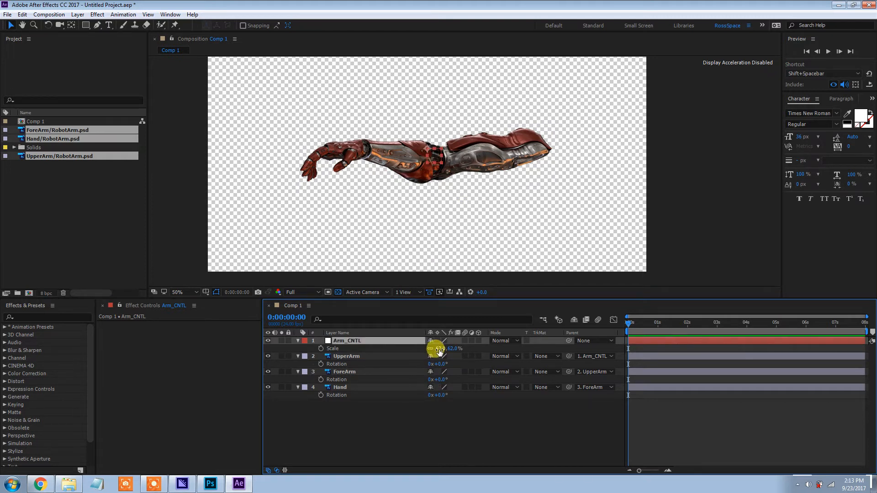
text(65)
key(Return)
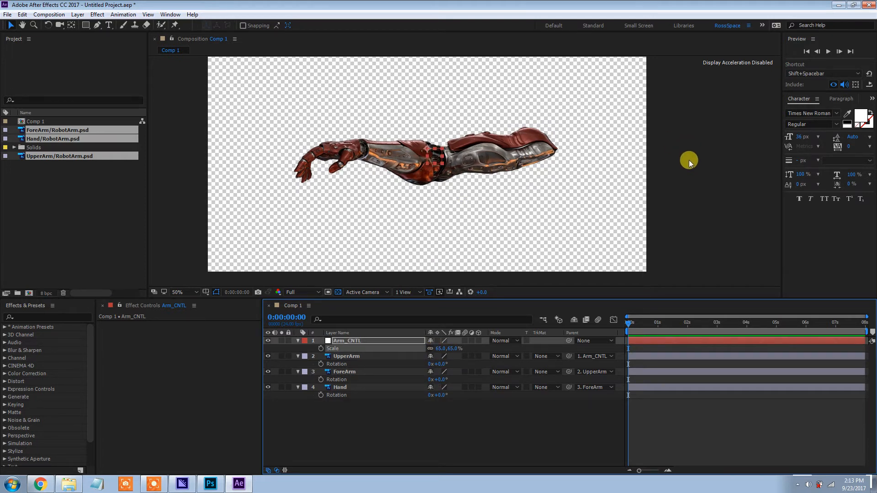
Deselect the Arm_CNTL layer and clear the selection of the RobotArm.psd footage items in the project
click(726, 179)
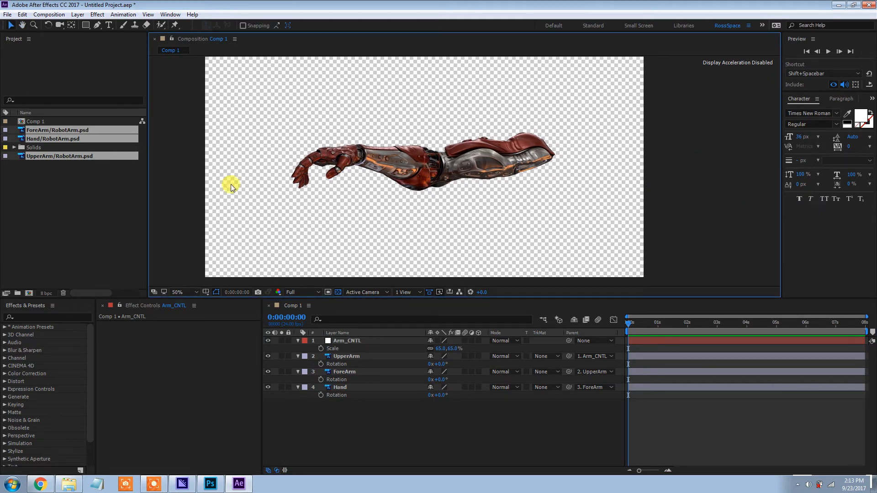
click(49, 180)
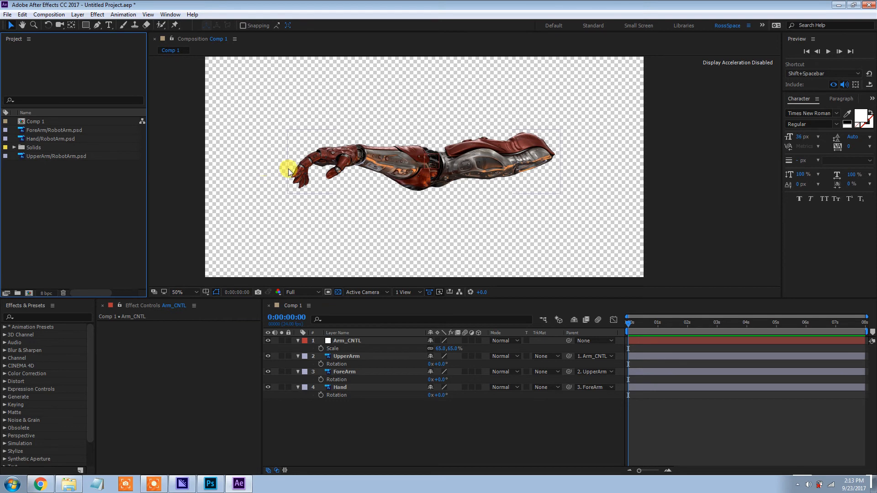
key(space)
drag(305, 169, 303, 169)
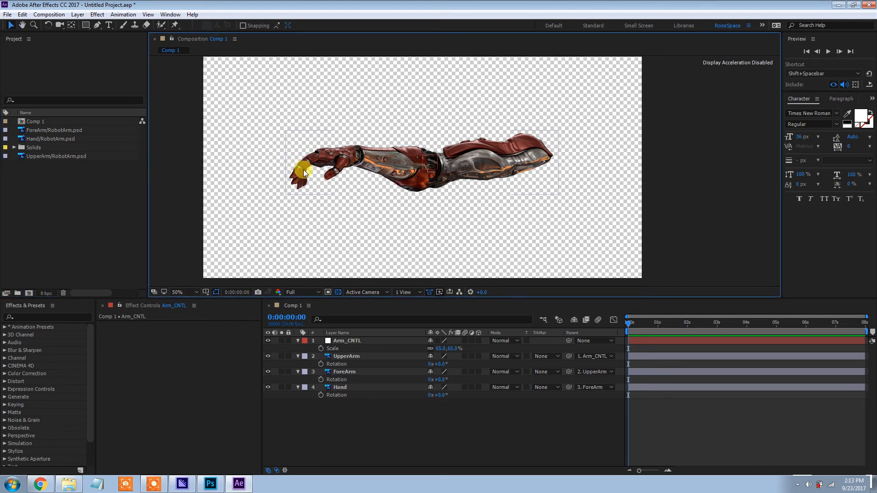